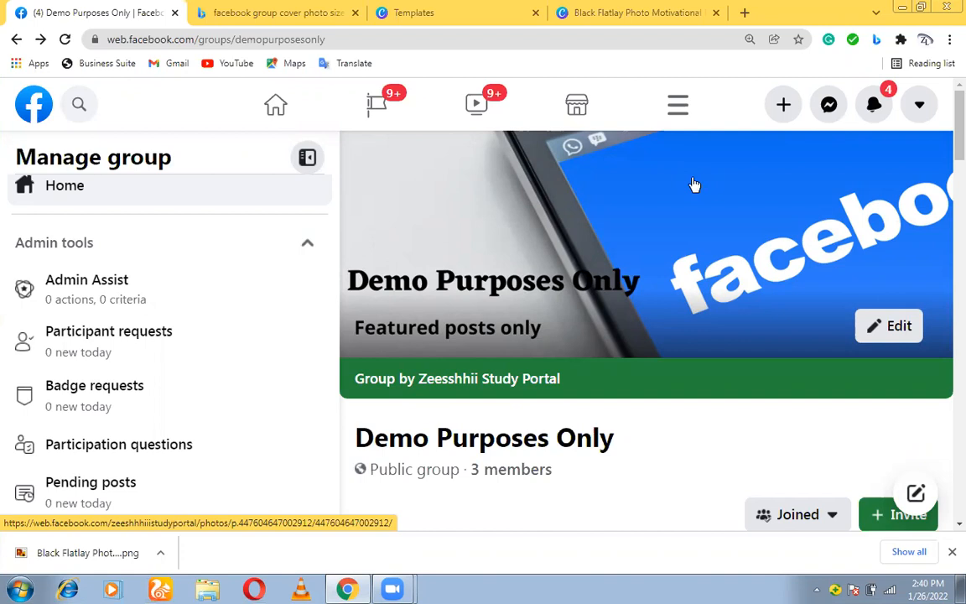
- Open Admin Assist from the admin tools of the Demo Purposes Only group
click(308, 244)
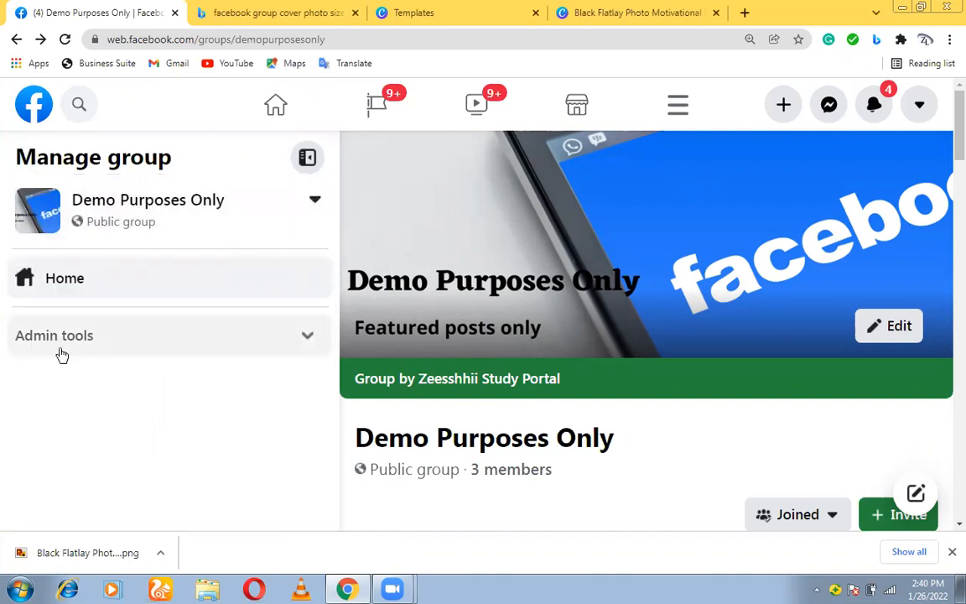
click(134, 349)
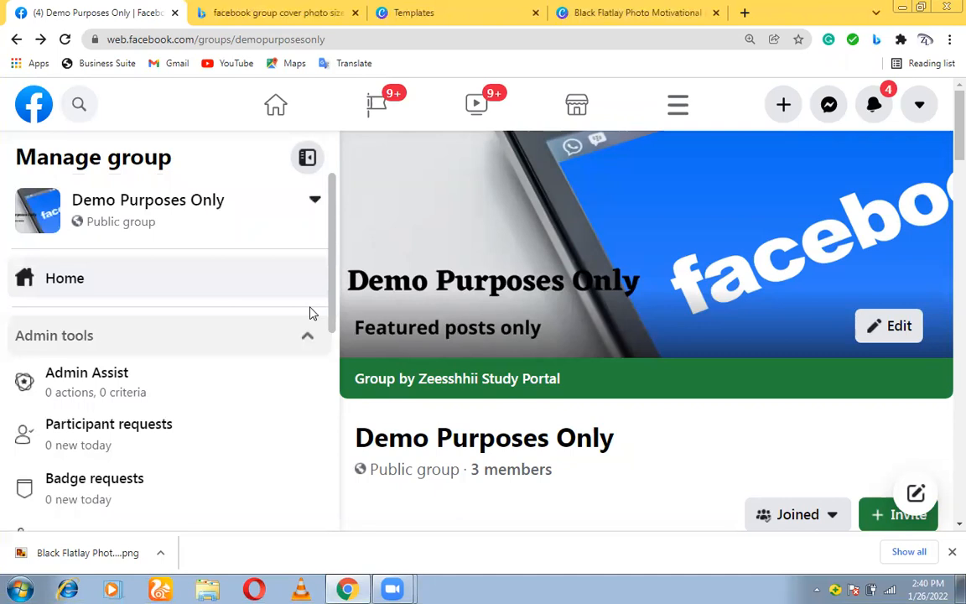
drag(334, 259, 333, 311)
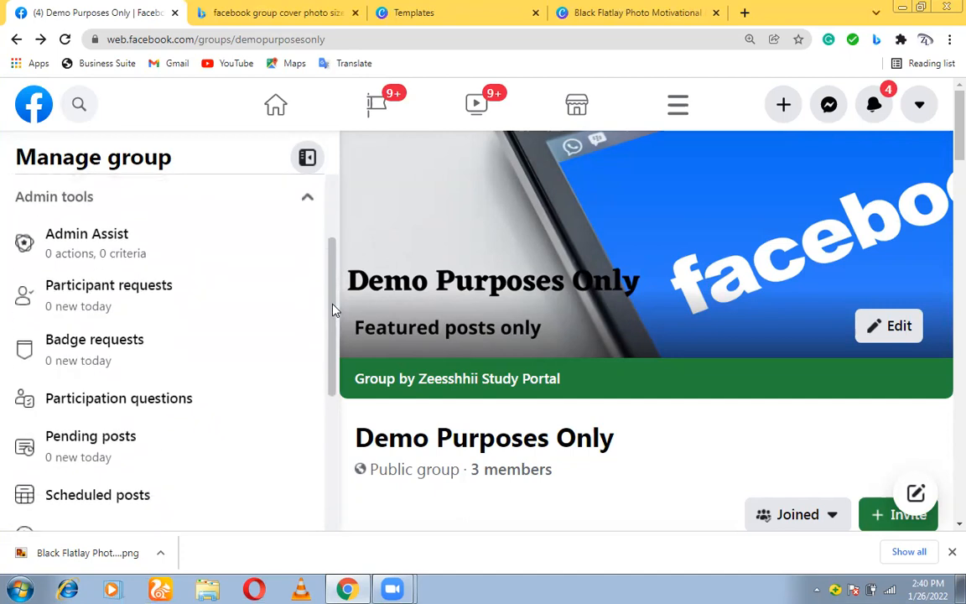
click(60, 246)
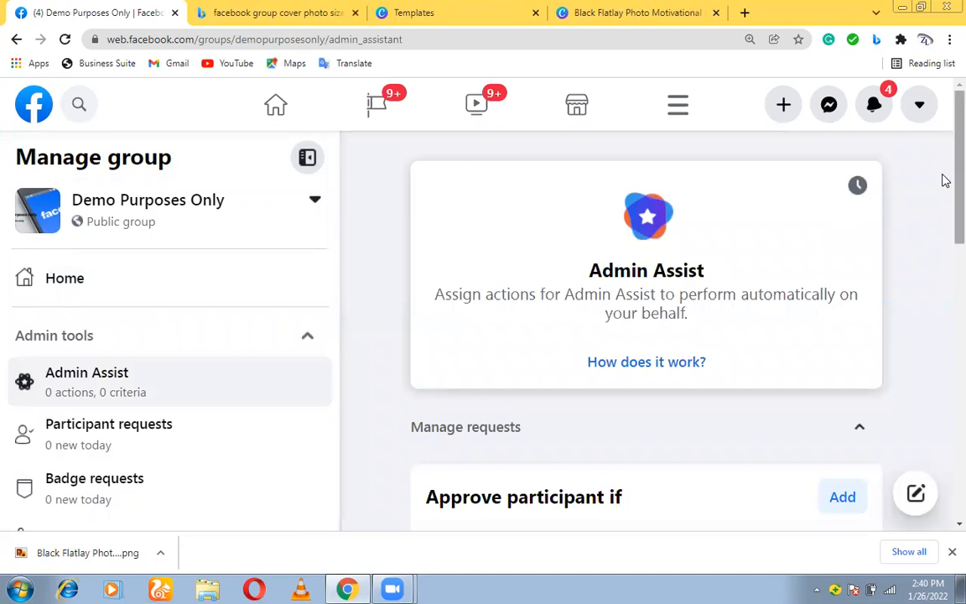
- Start a new criterion for approving participants automatically, choosing Location as the criterion about the person
scroll(943, 202, down, 1)
drag(436, 205, 709, 226)
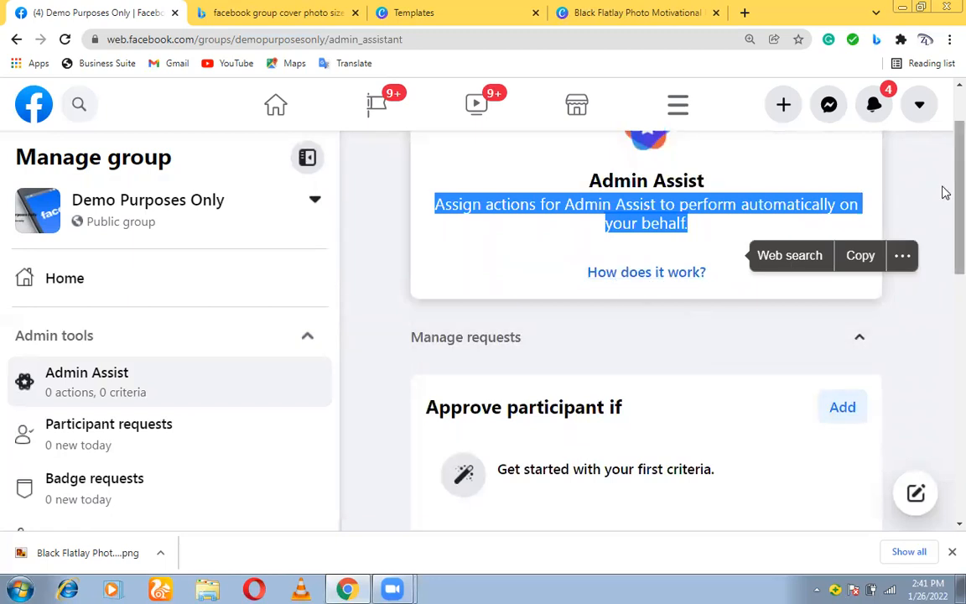
scroll(946, 193, down, 2)
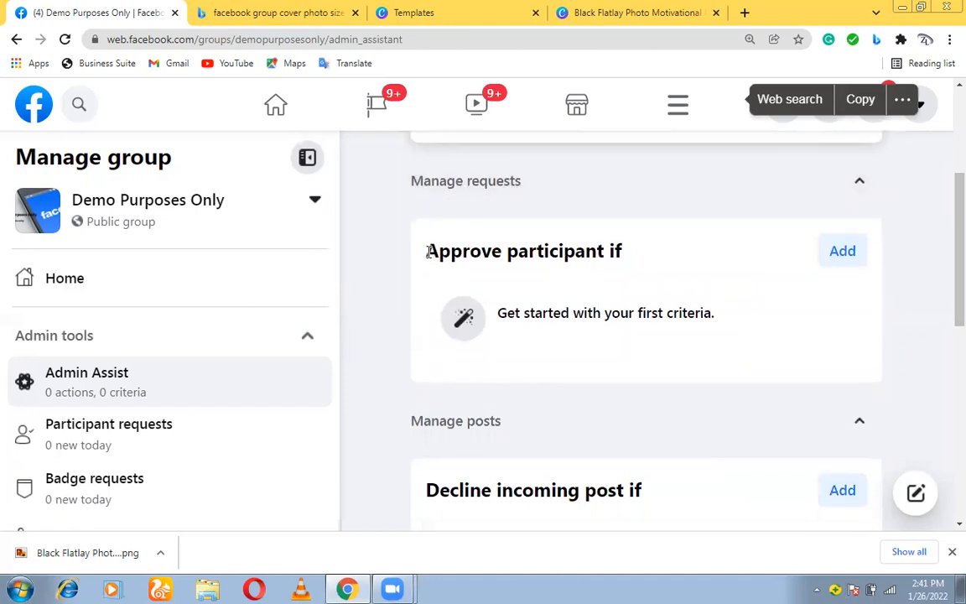
drag(427, 251, 642, 247)
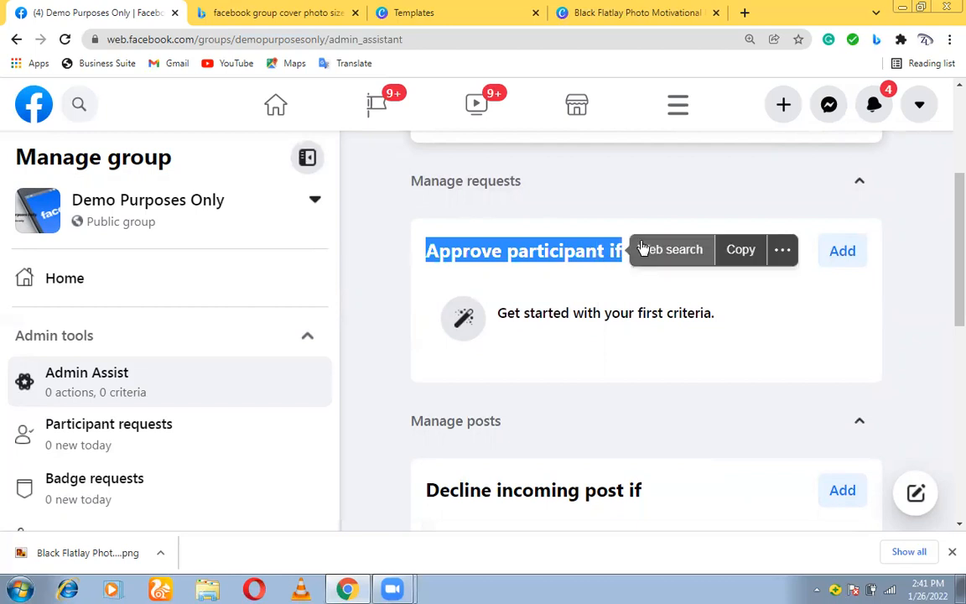
click(381, 257)
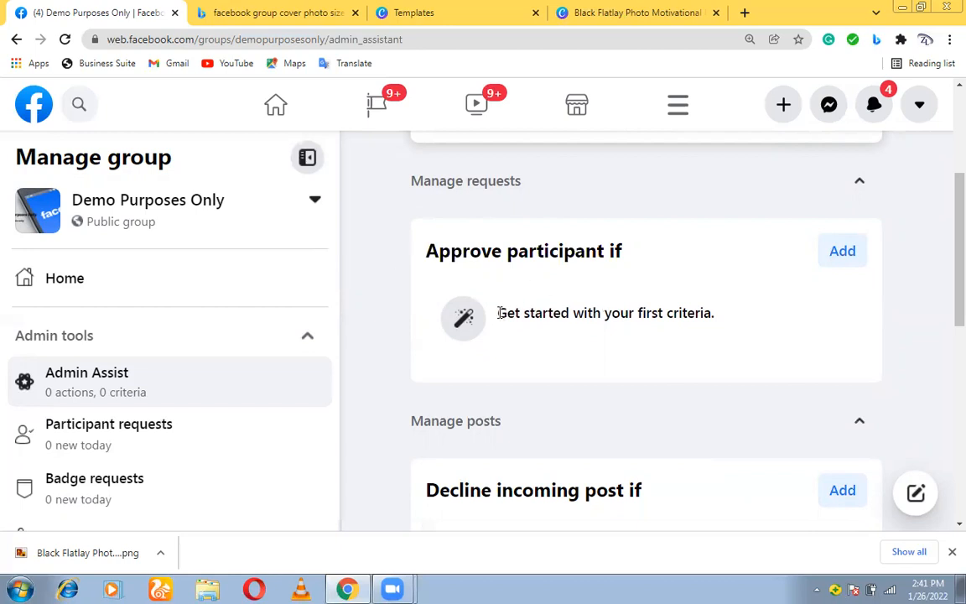
drag(499, 314, 731, 312)
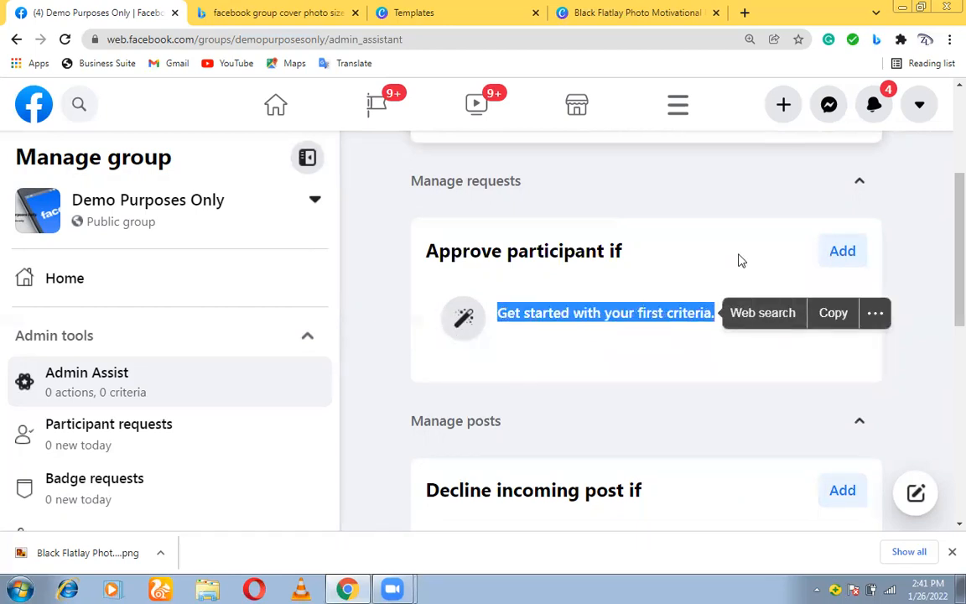
click(843, 255)
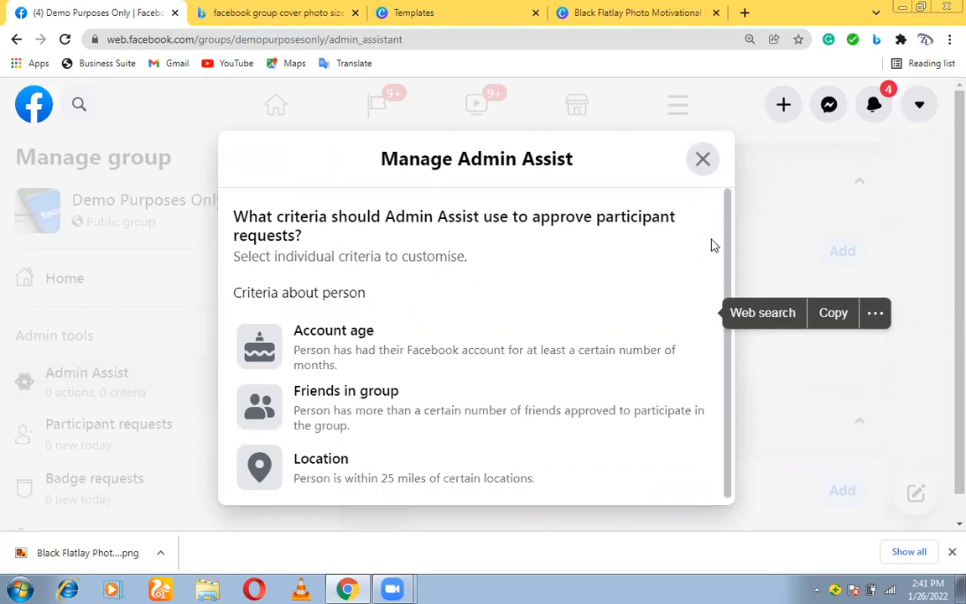
scroll(727, 243, down, 1)
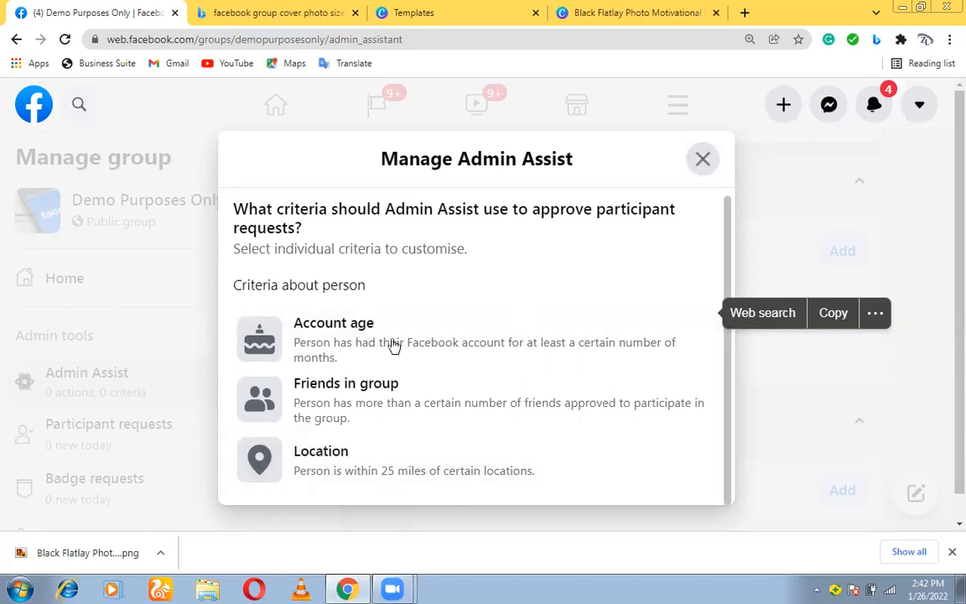
click(417, 466)
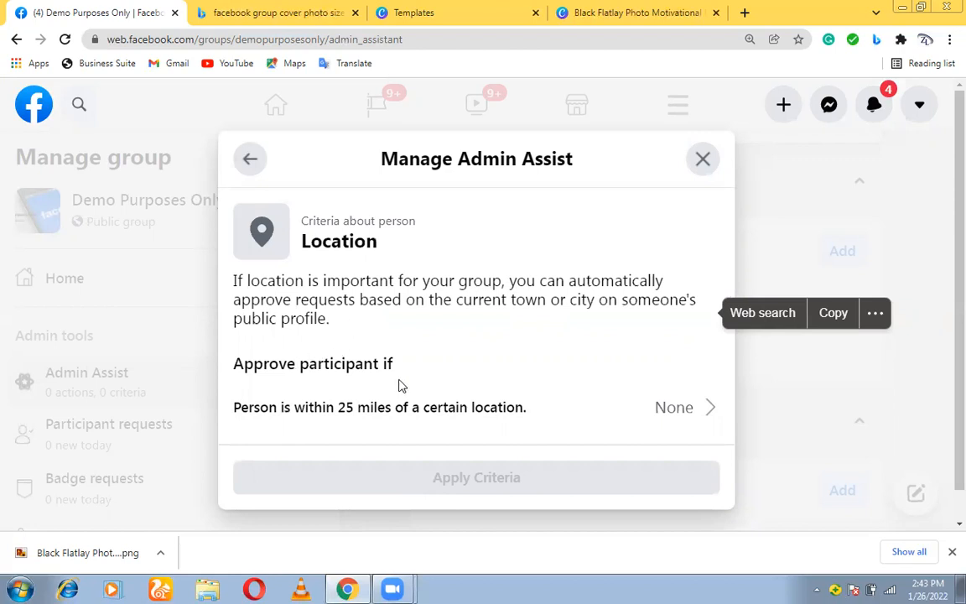
- Add the city Multan as the specific location for the within-25-miles condition
click(707, 420)
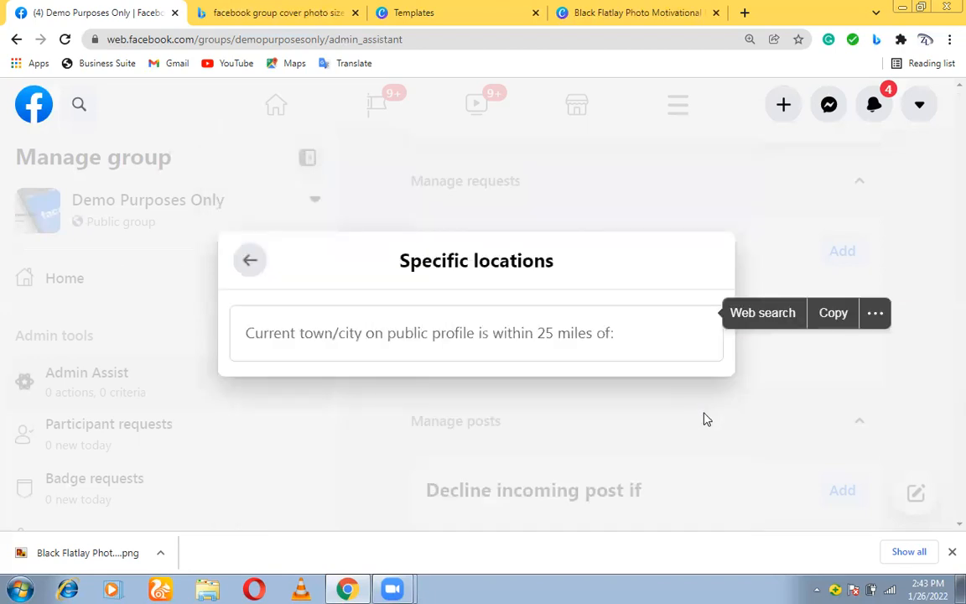
click(593, 341)
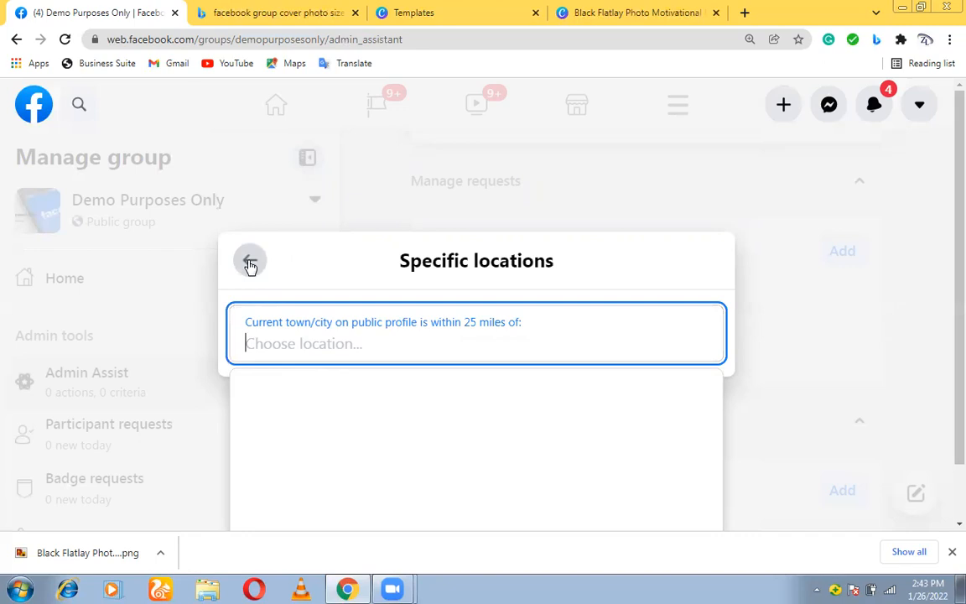
scroll(941, 352, down, 1)
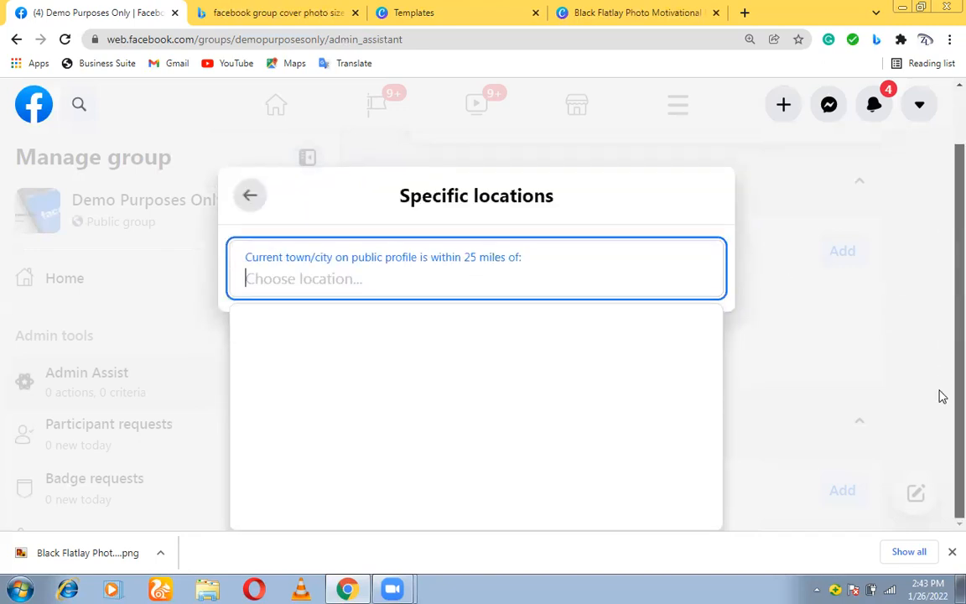
click(379, 328)
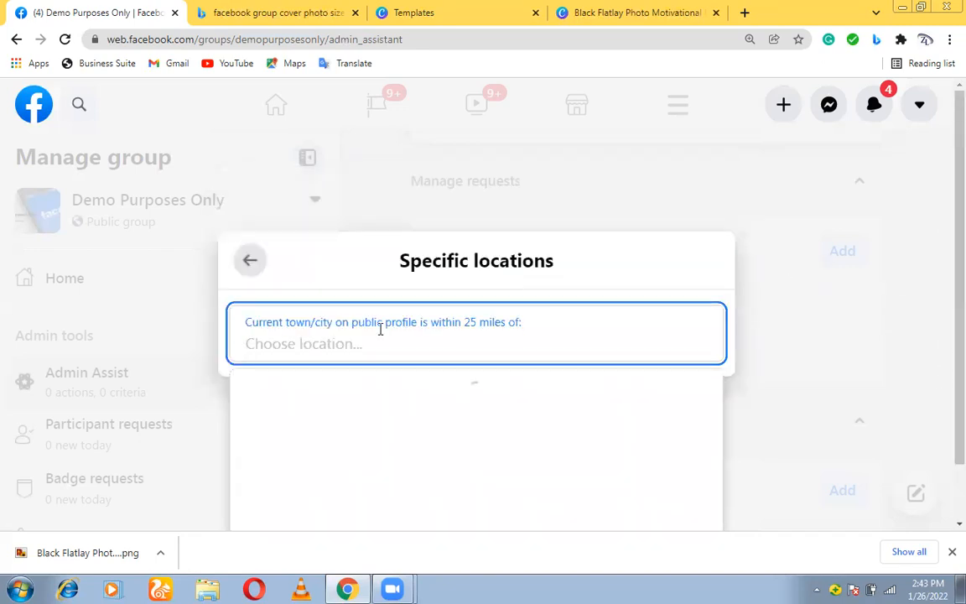
text(multan)
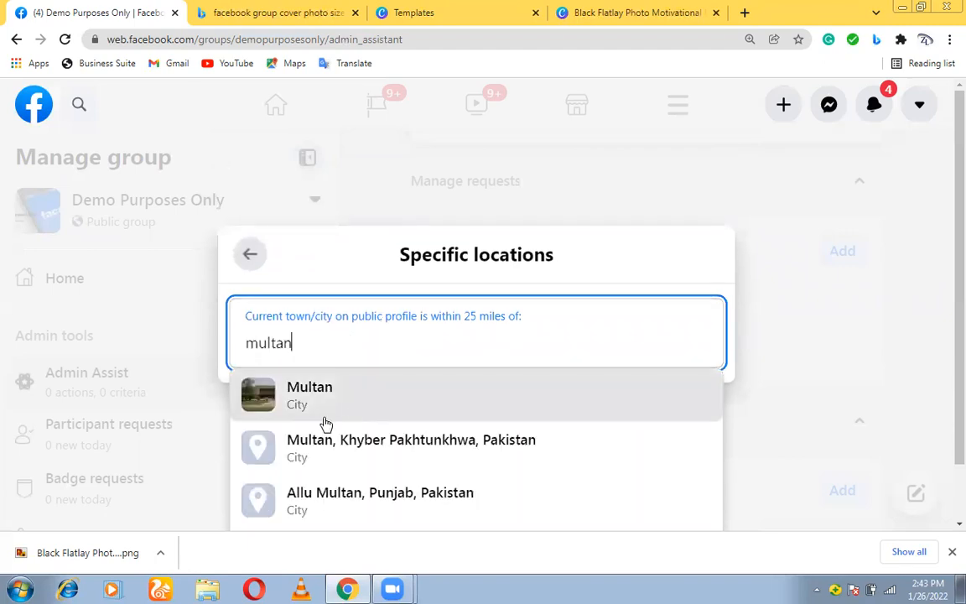
click(323, 421)
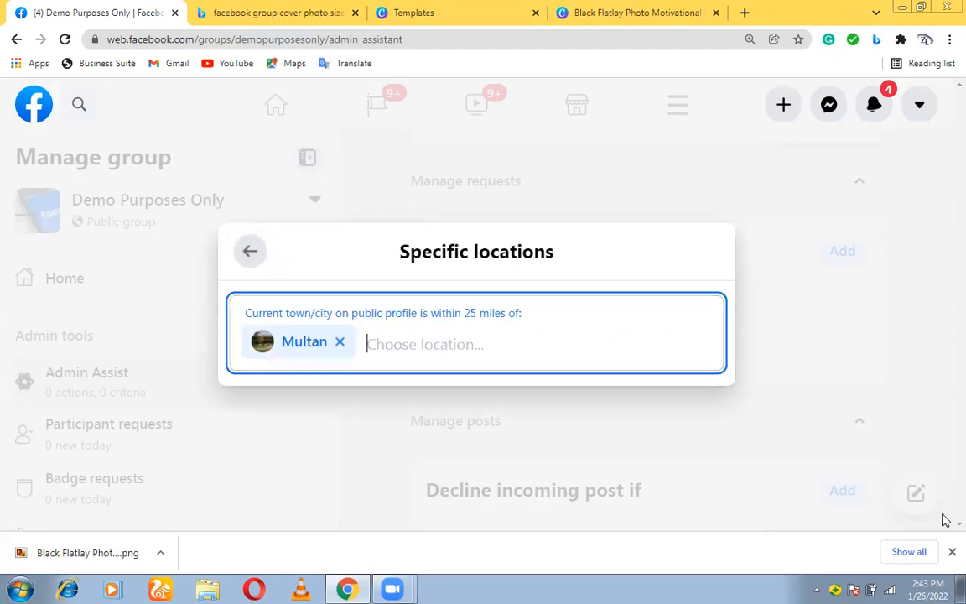
- Close the browser's downloads bar and apply the Location criterion for approving participants
click(951, 553)
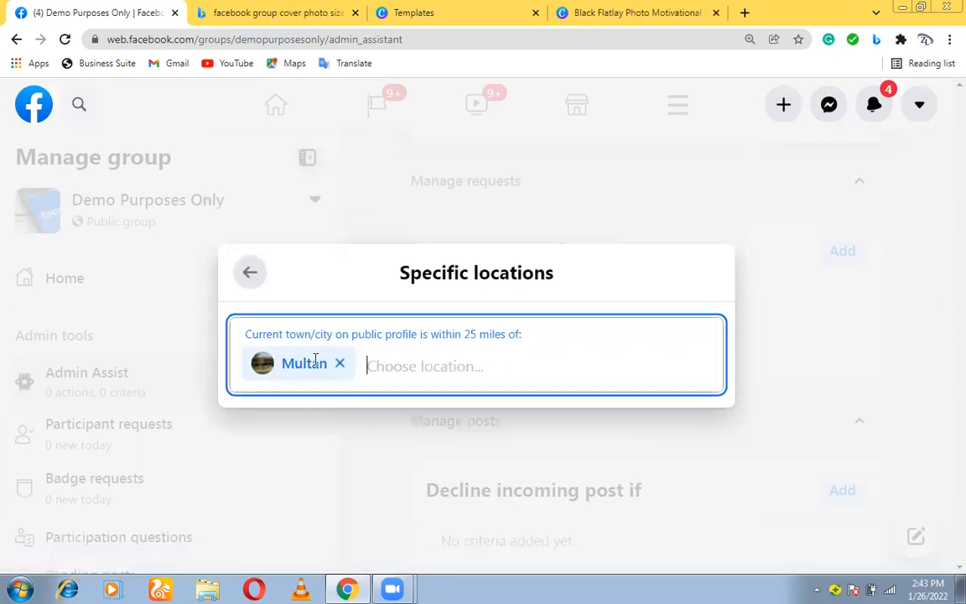
click(442, 345)
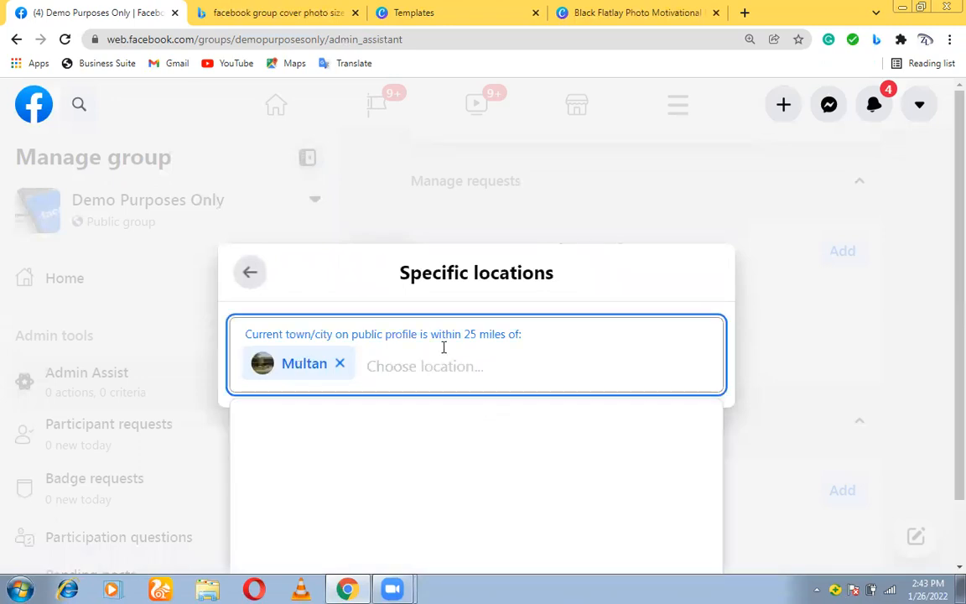
click(250, 273)
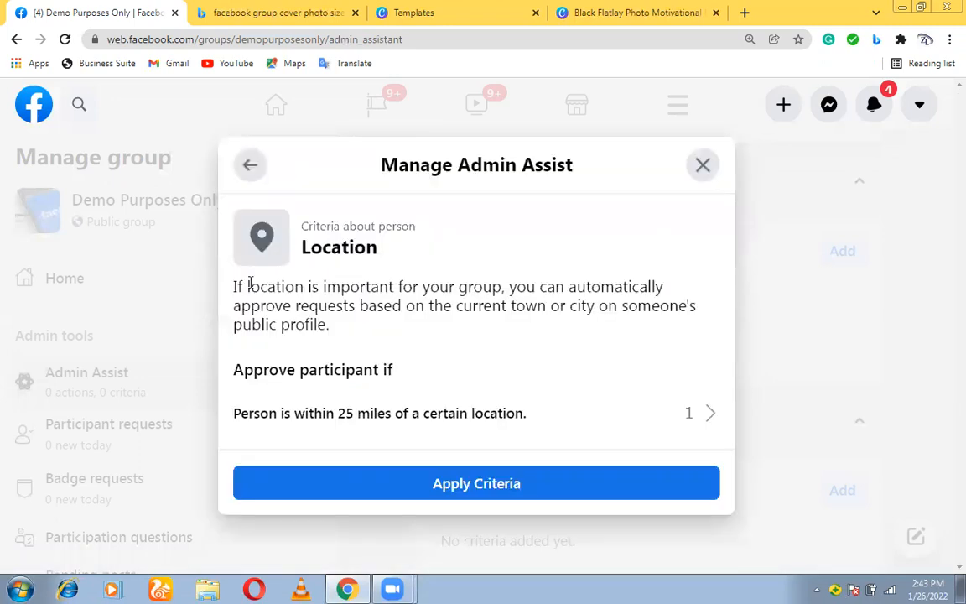
click(479, 483)
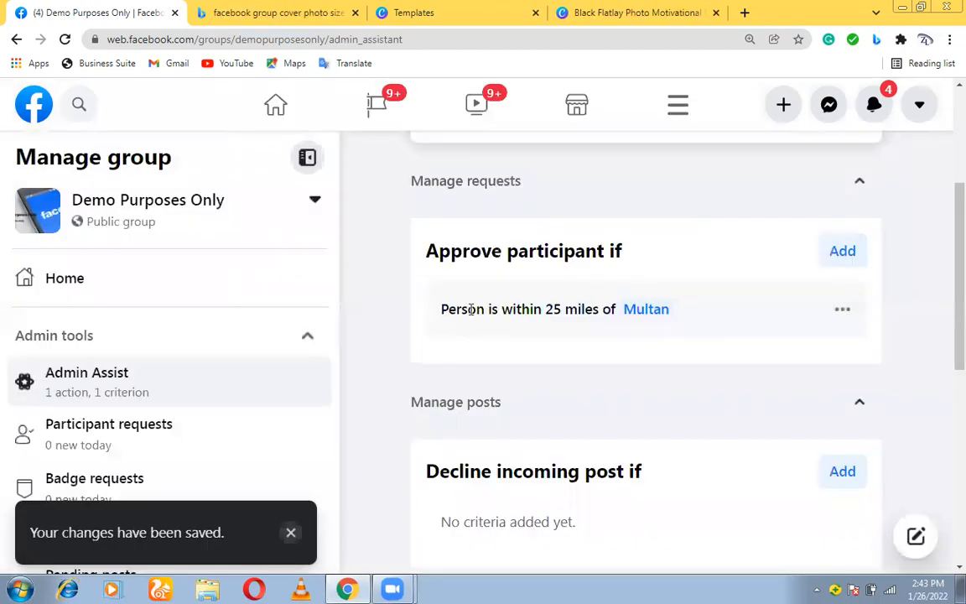
- Open the criteria presets for declining incoming posts in the Manage posts section
drag(425, 251, 634, 245)
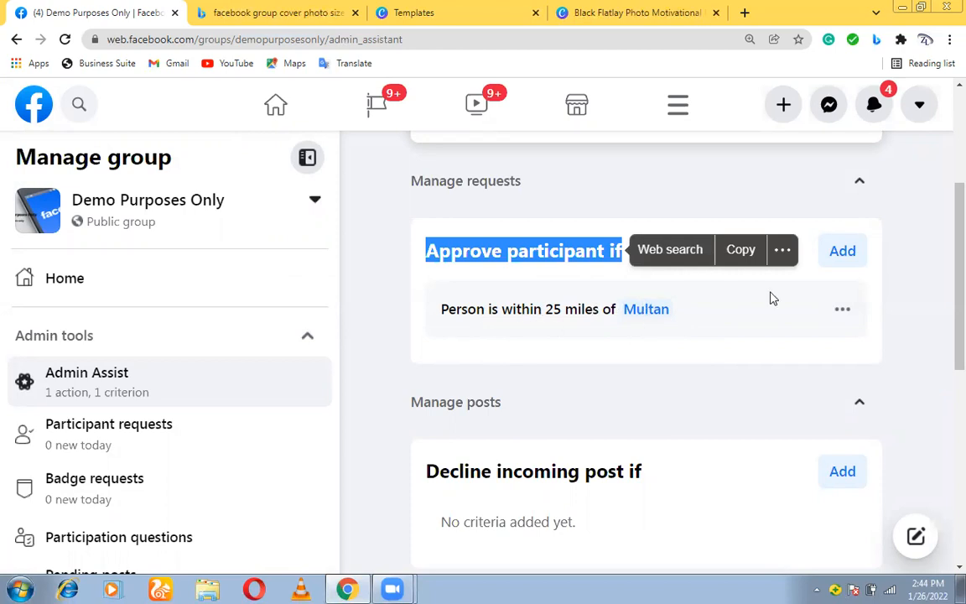
drag(958, 293, 958, 294)
scroll(944, 302, down, 1)
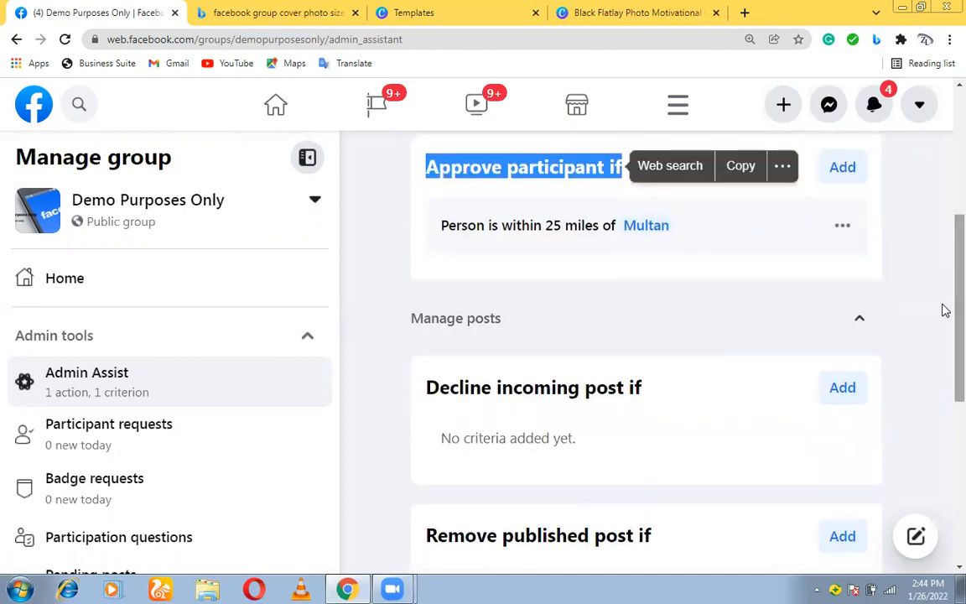
scroll(943, 328, down, 1)
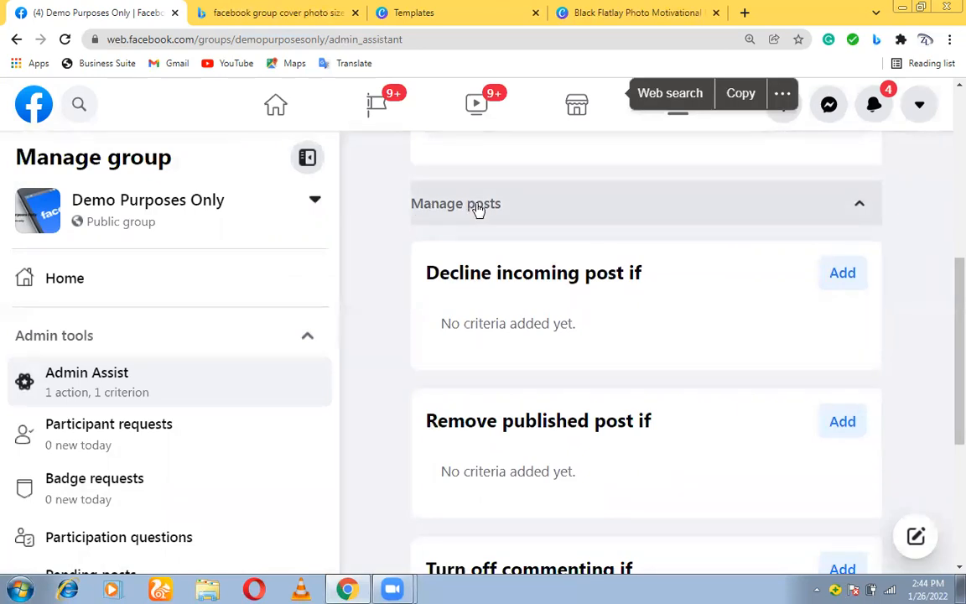
scroll(477, 210, up, 3)
scroll(476, 205, down, 4)
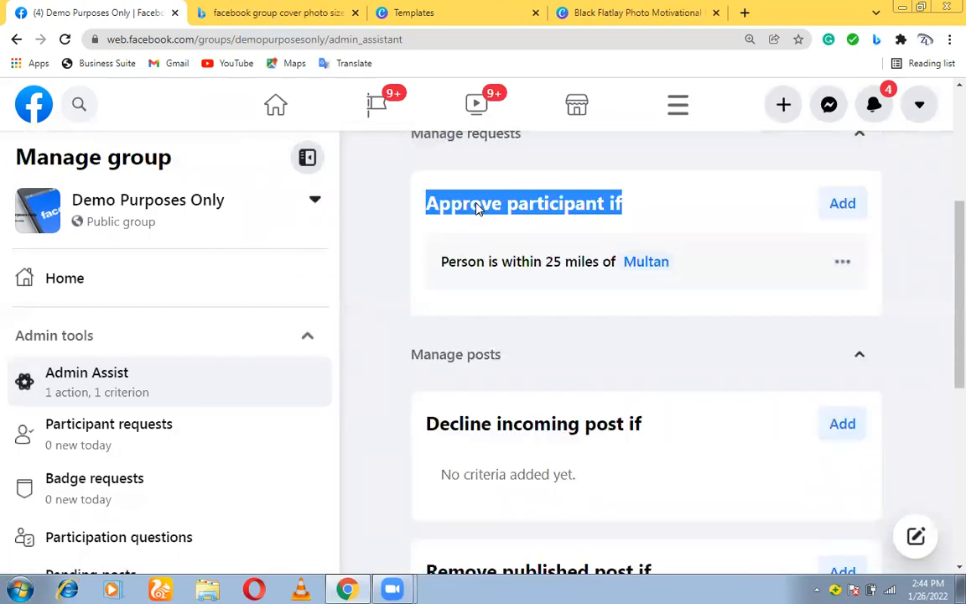
scroll(476, 204, up, 1)
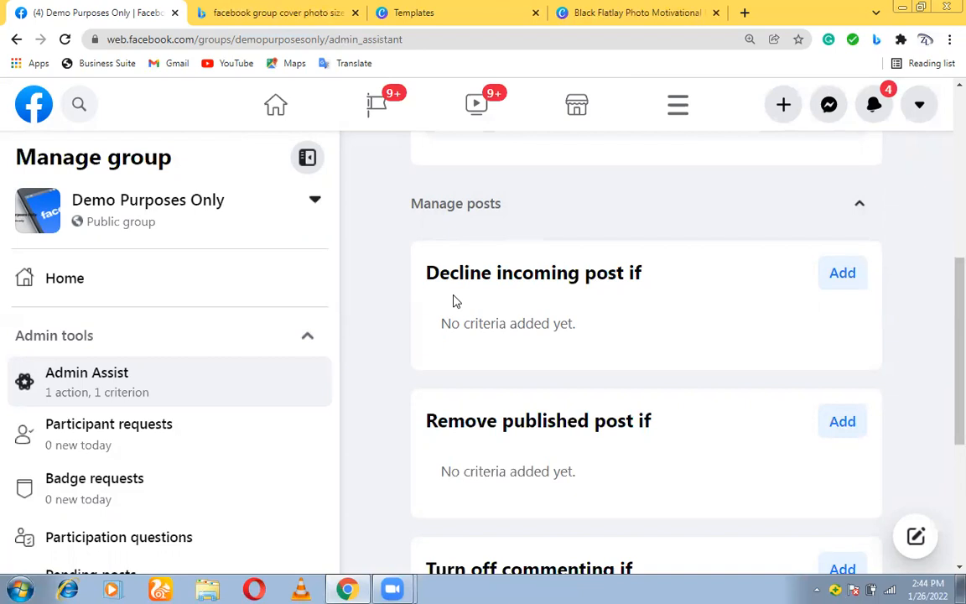
drag(427, 273, 681, 297)
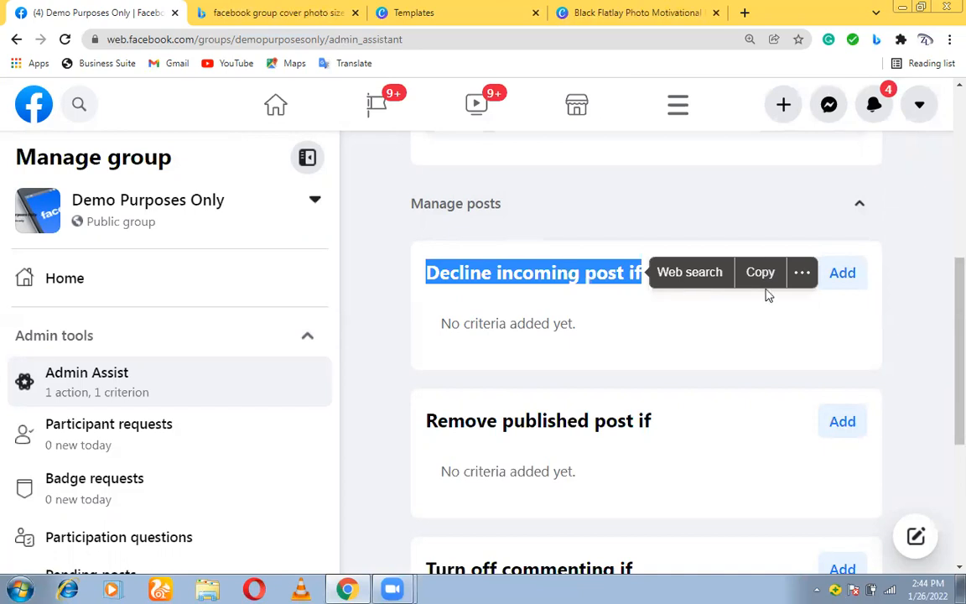
click(846, 285)
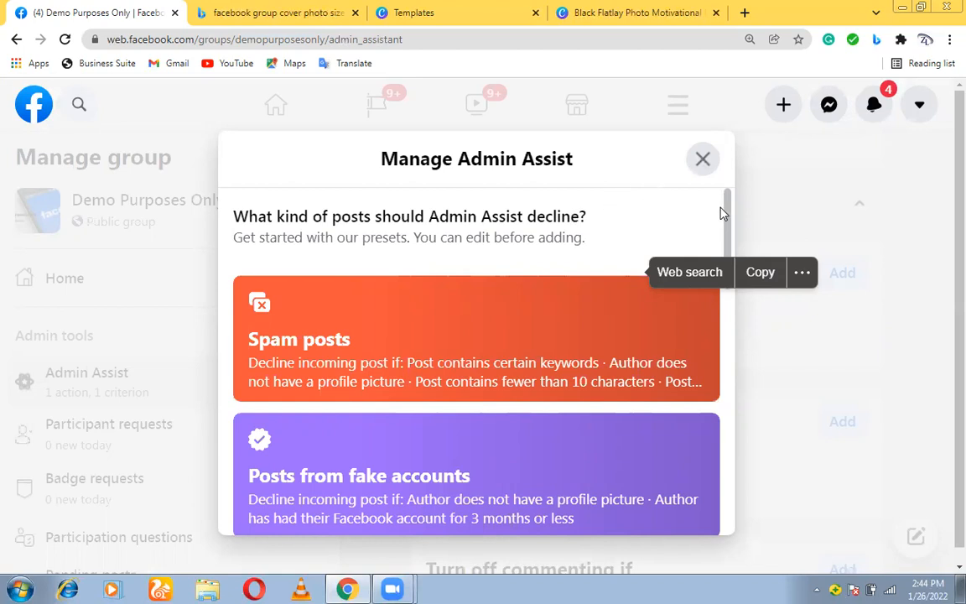
- Review the presets for declining incoming posts, from spam posts through to posts with media
scroll(728, 217, down, 2)
scroll(326, 258, up, 1)
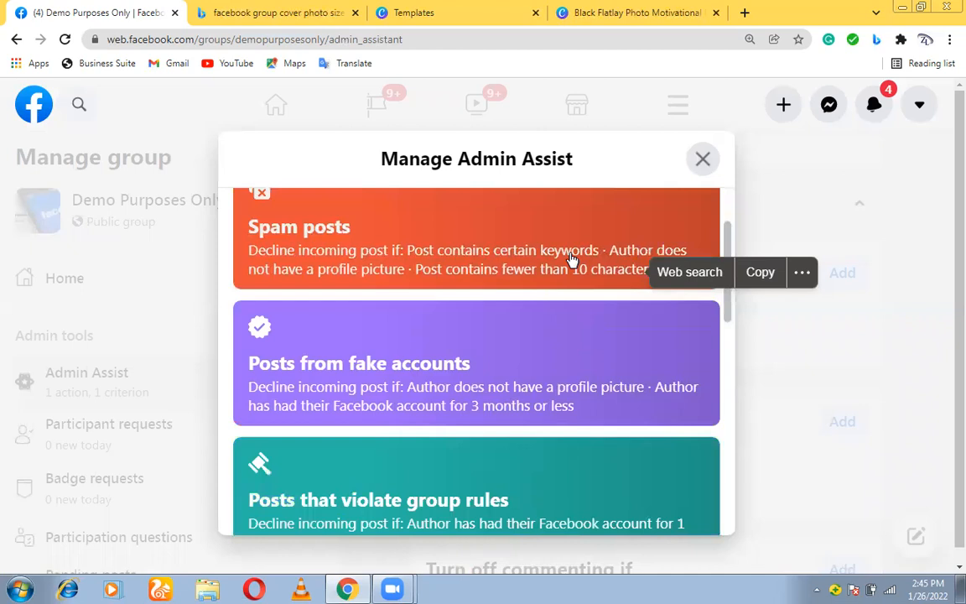
scroll(487, 261, down, 1)
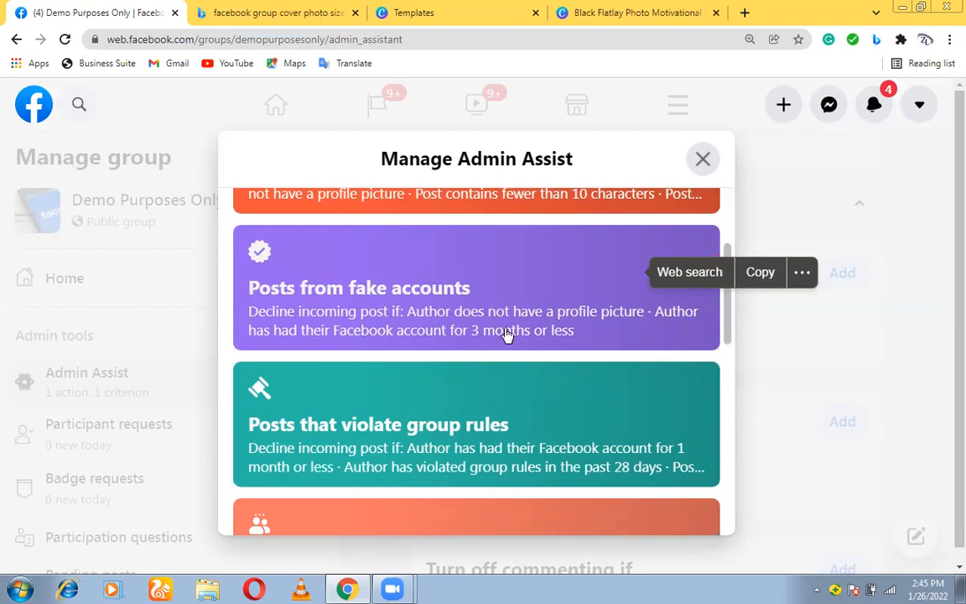
scroll(507, 333, down, 2)
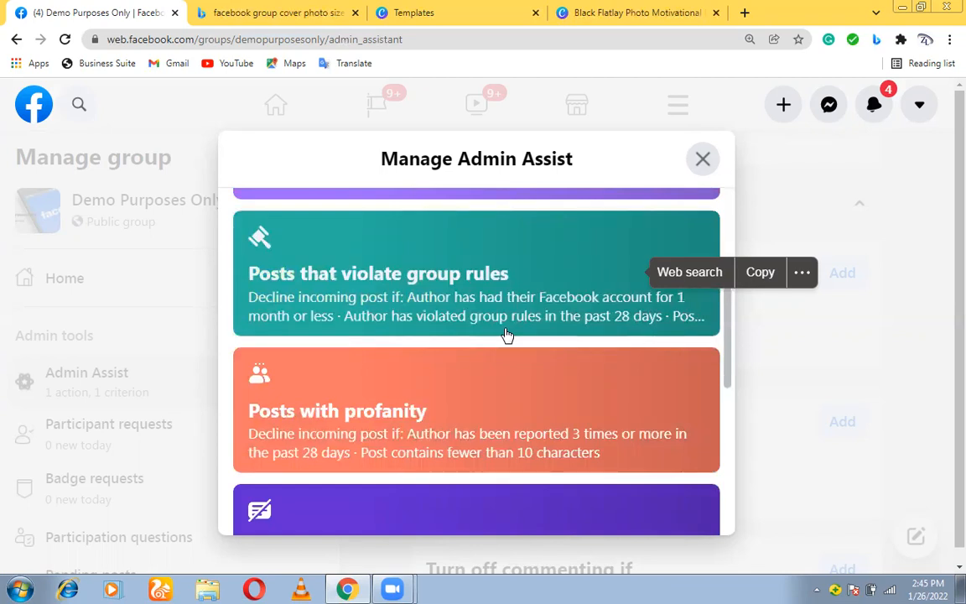
scroll(505, 334, down, 2)
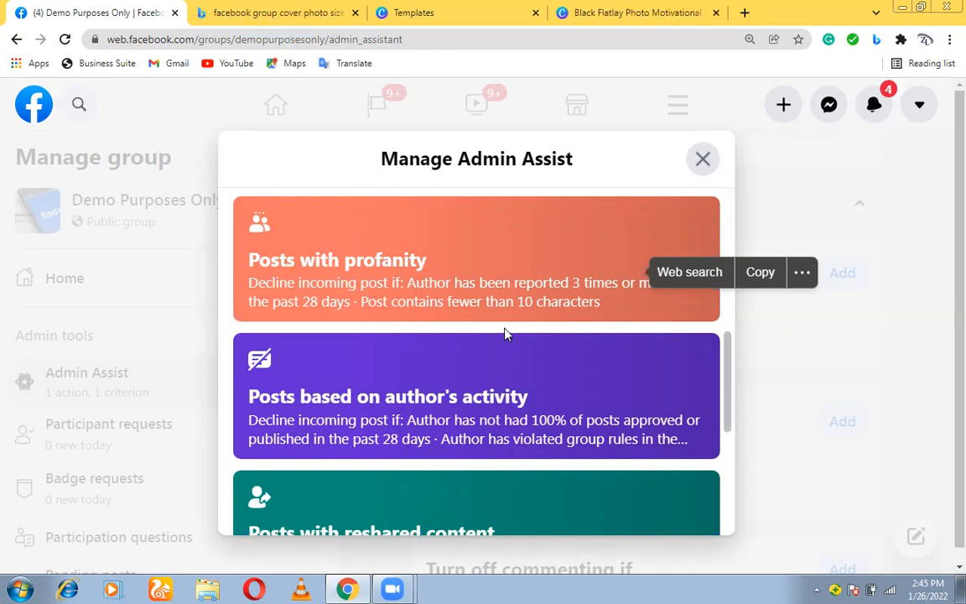
scroll(506, 334, down, 2)
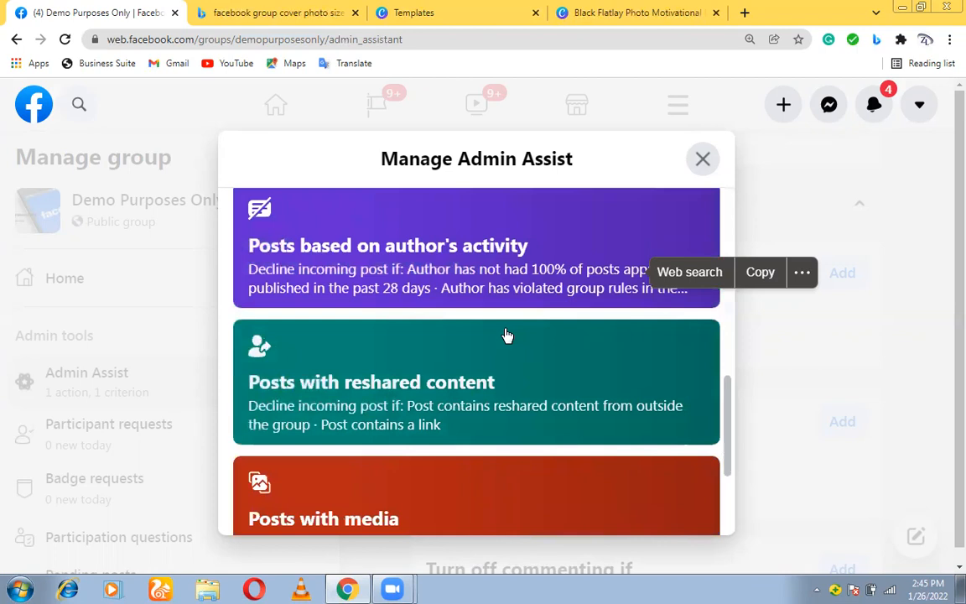
scroll(506, 334, down, 2)
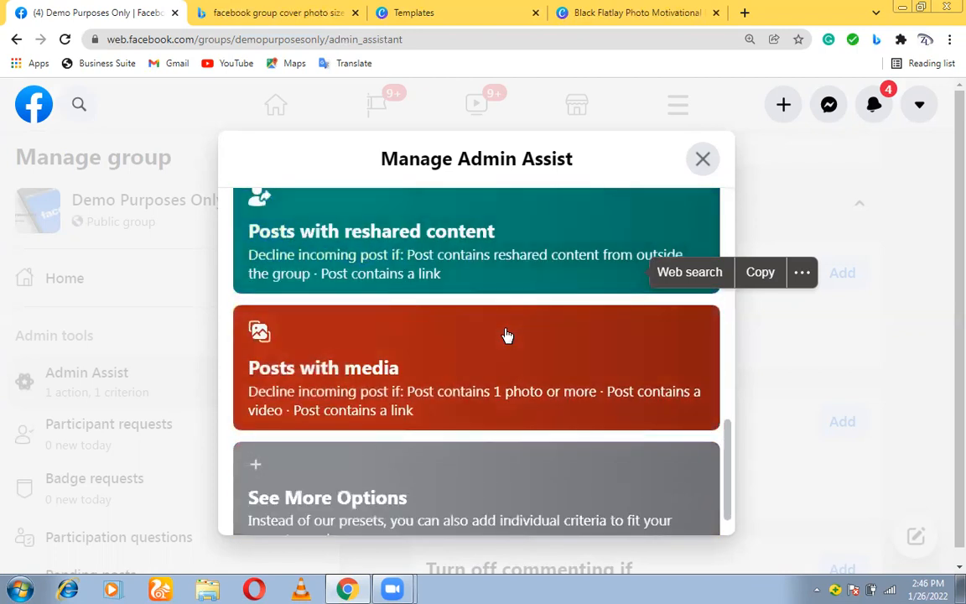
scroll(506, 334, down, 1)
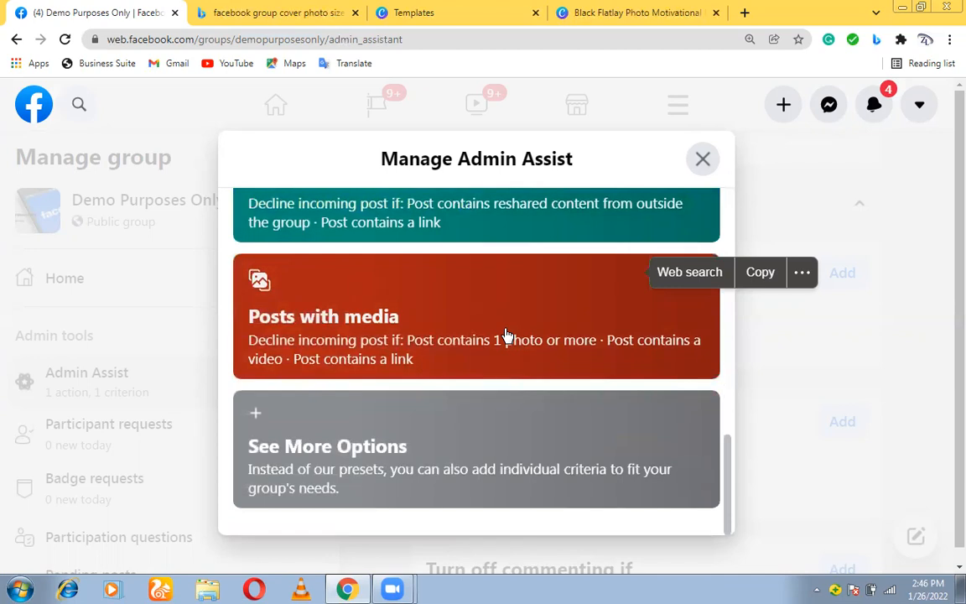
- Switch from the presets to the individual criteria for declining incoming posts and choose Link in post
click(256, 419)
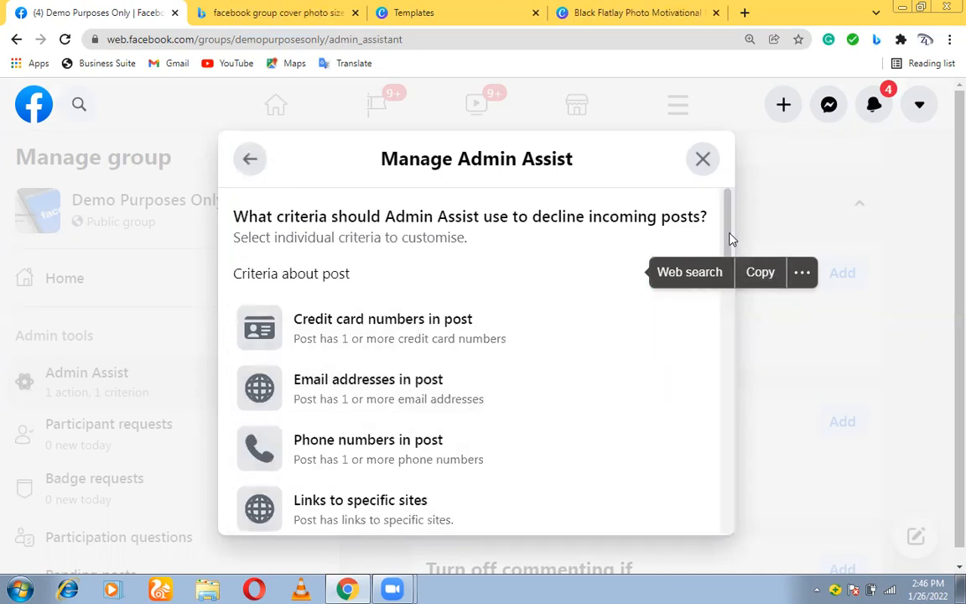
scroll(726, 251, down, 3)
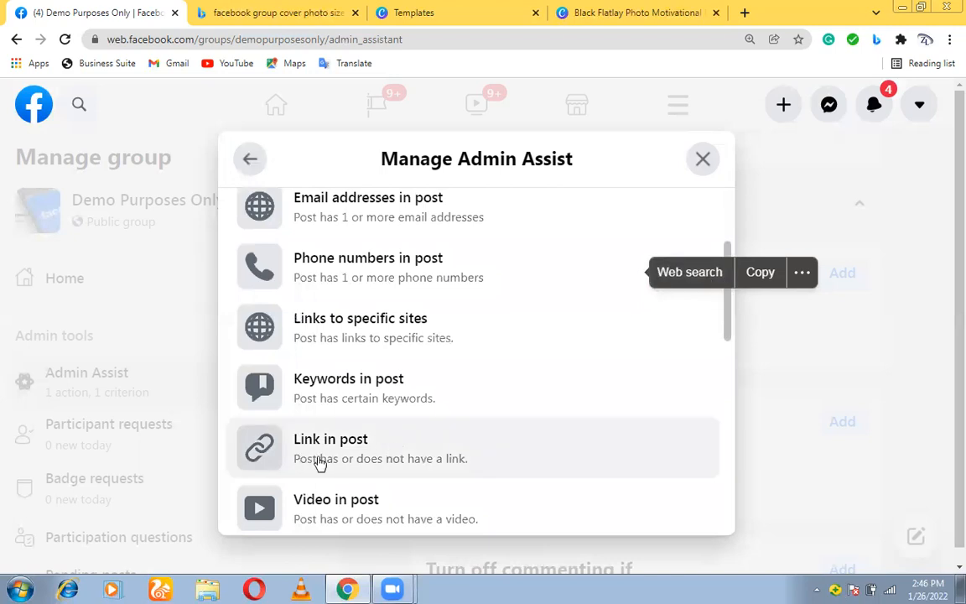
click(367, 468)
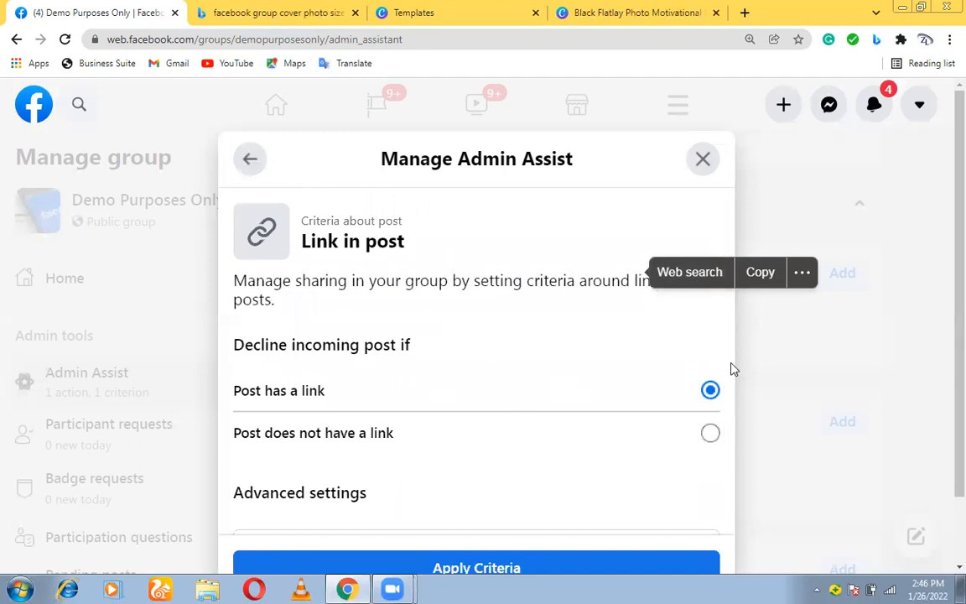
- Turn on notifying the author about the criteria and apply the rule declining incoming posts that have a link
drag(730, 366, 725, 488)
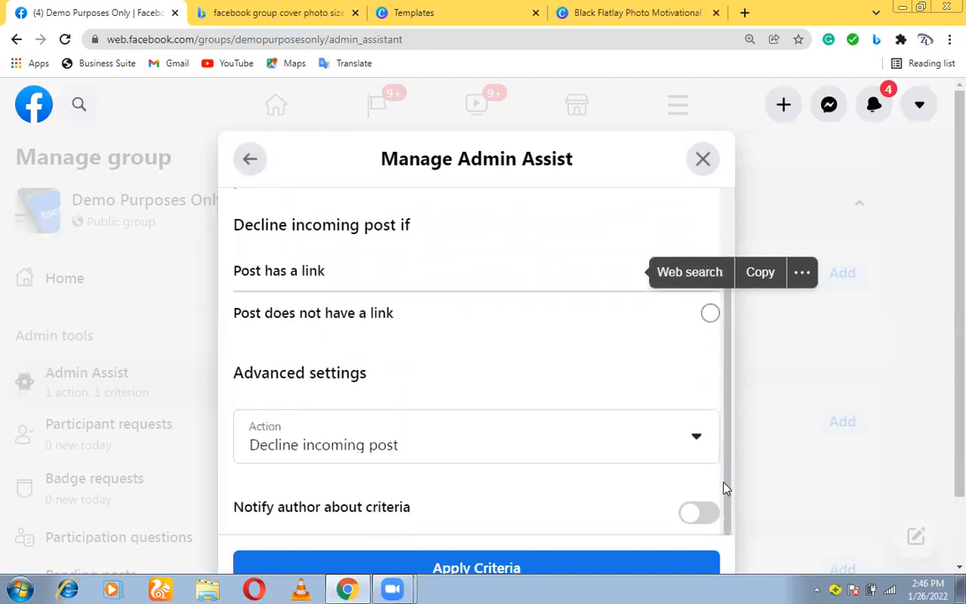
click(703, 524)
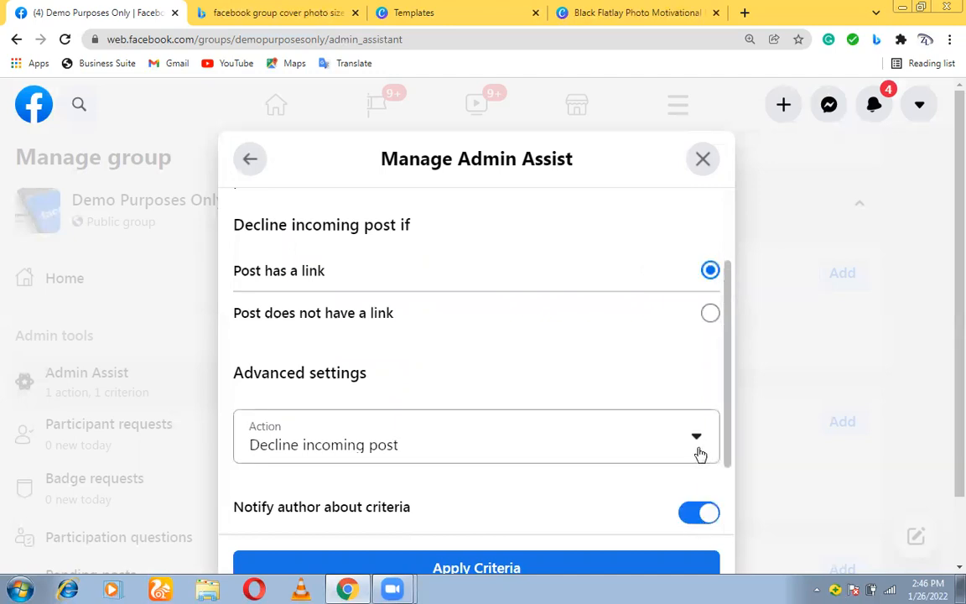
click(699, 453)
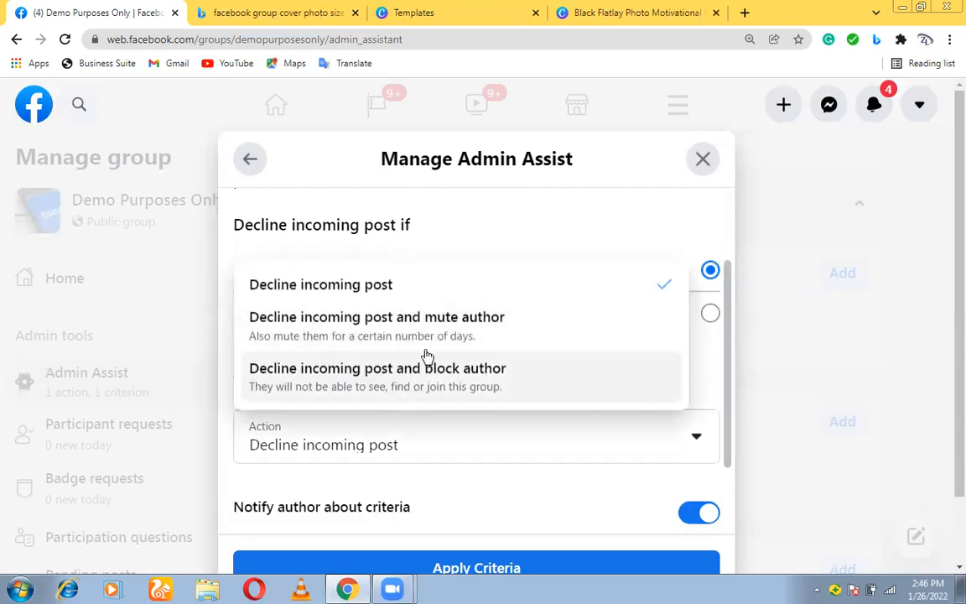
click(479, 566)
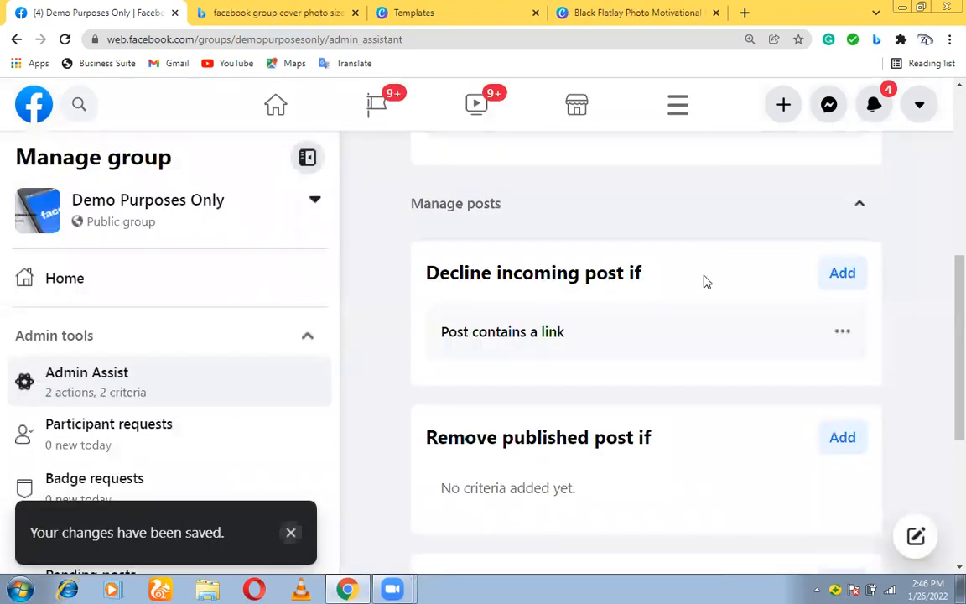
- Open the criteria presets for removing published posts in the Manage posts section
scroll(945, 335, down, 1)
scroll(945, 334, down, 2)
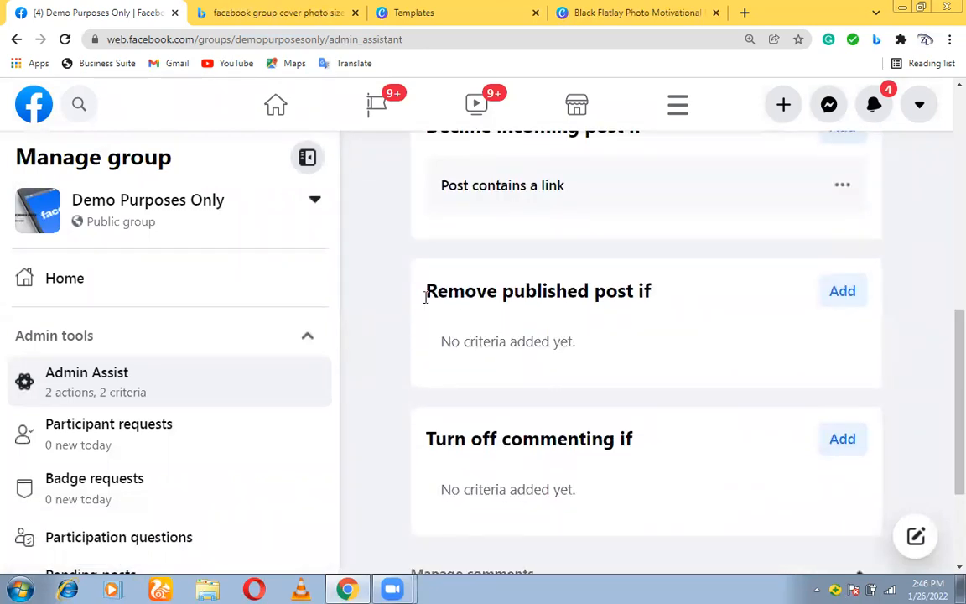
drag(425, 294, 659, 293)
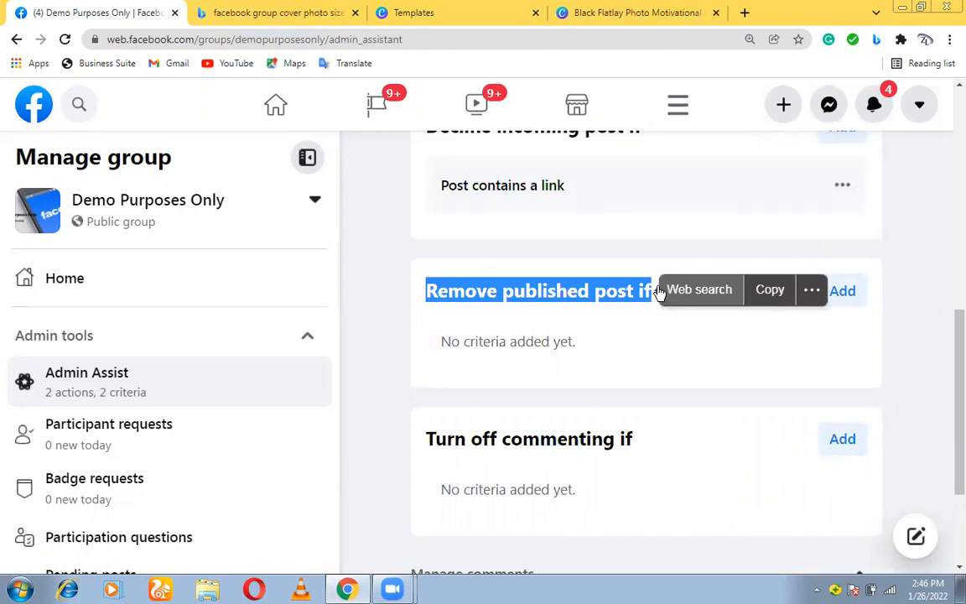
click(734, 367)
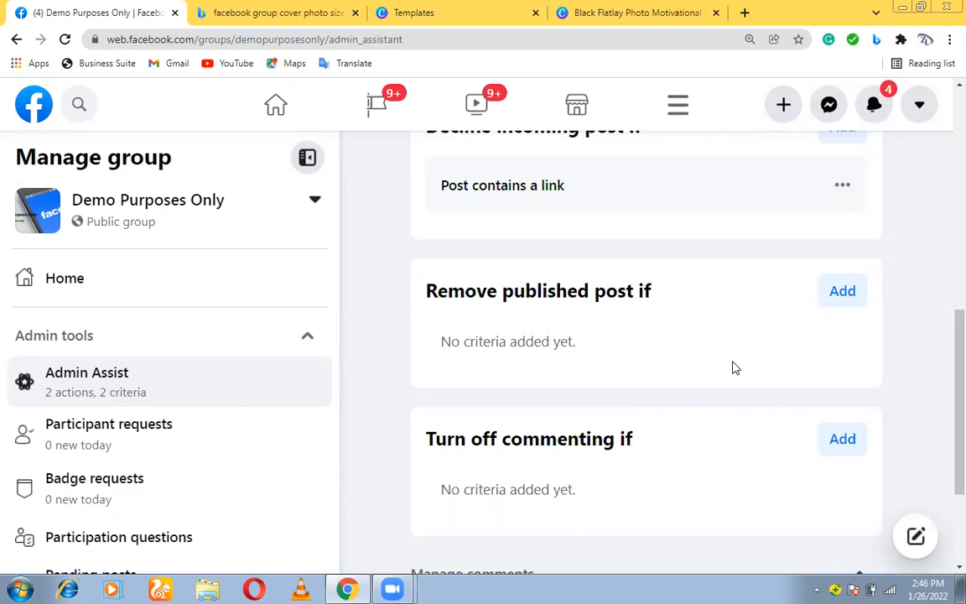
click(844, 294)
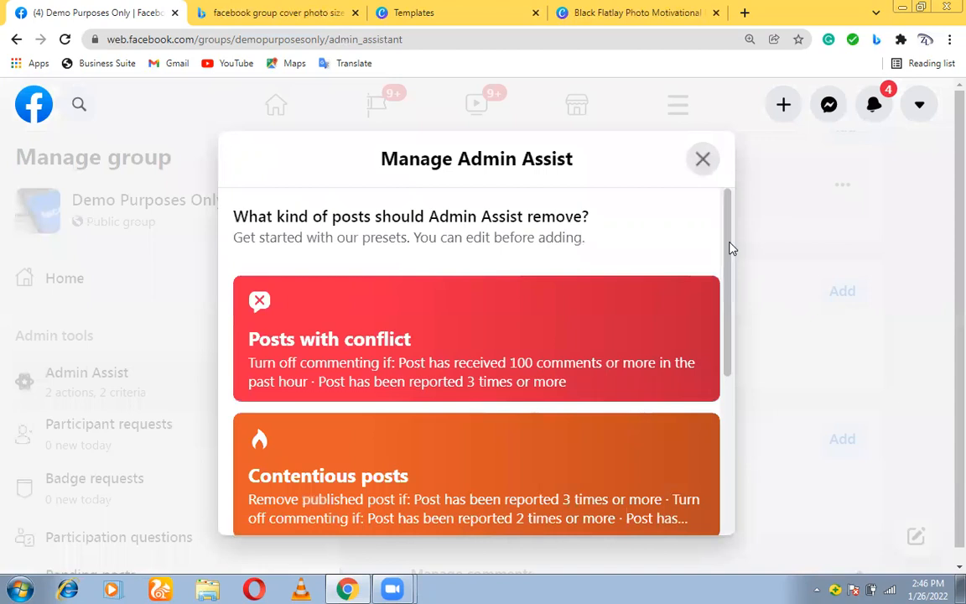
- Switch from the presets to the individual criteria for removing published posts and choose Reported post
scroll(728, 277, down, 1)
scroll(727, 283, down, 1)
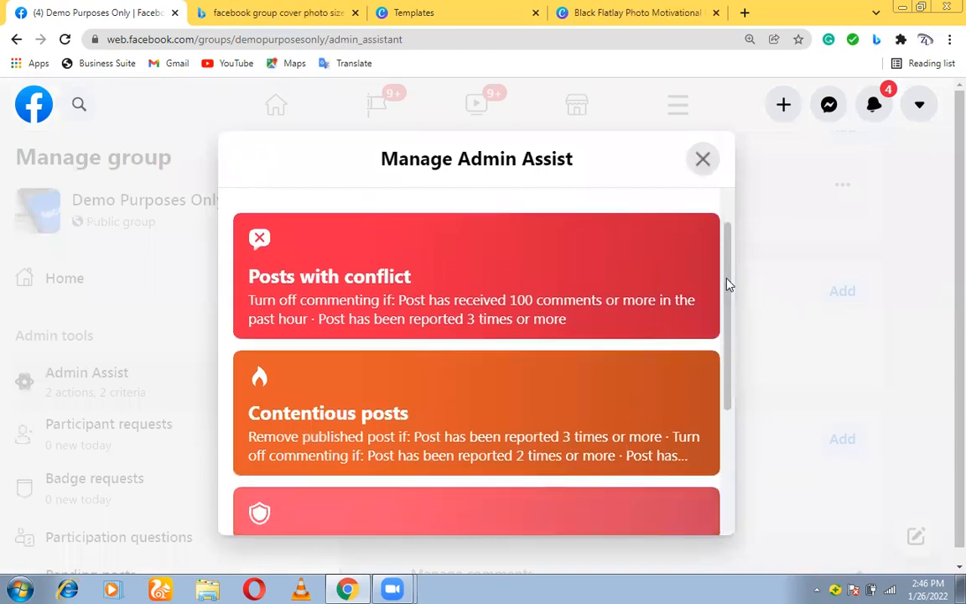
drag(727, 296, 727, 380)
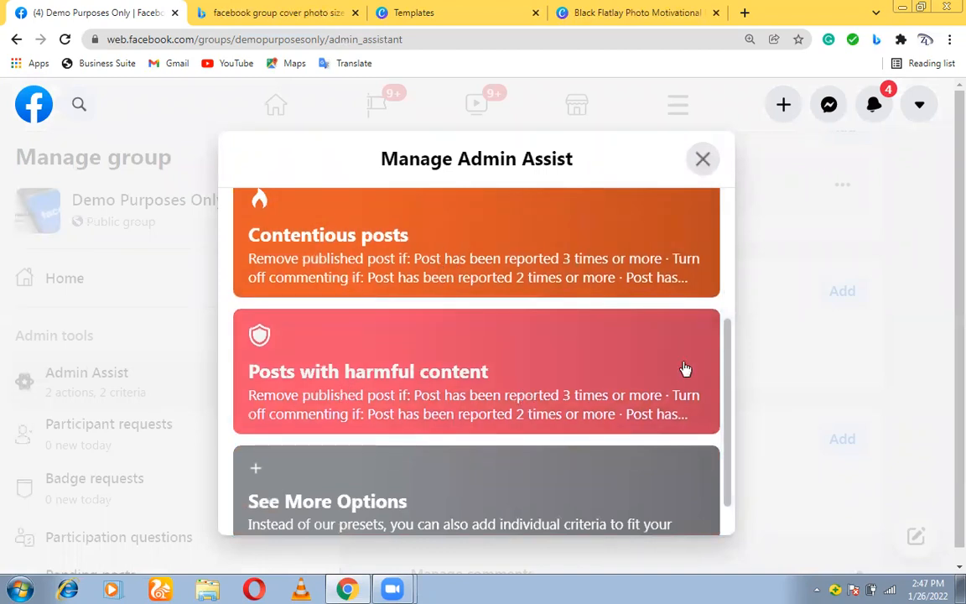
drag(728, 385, 729, 416)
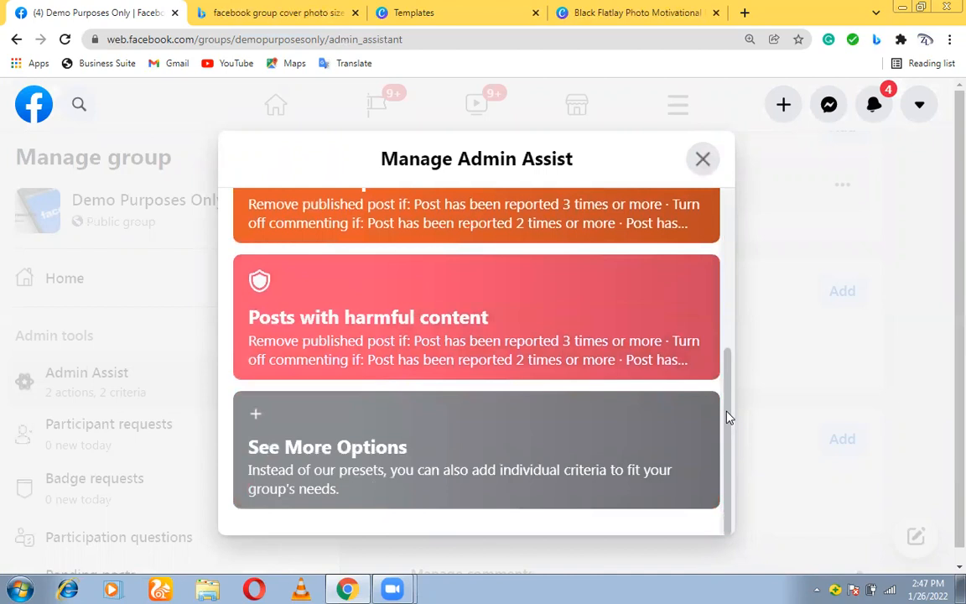
click(476, 403)
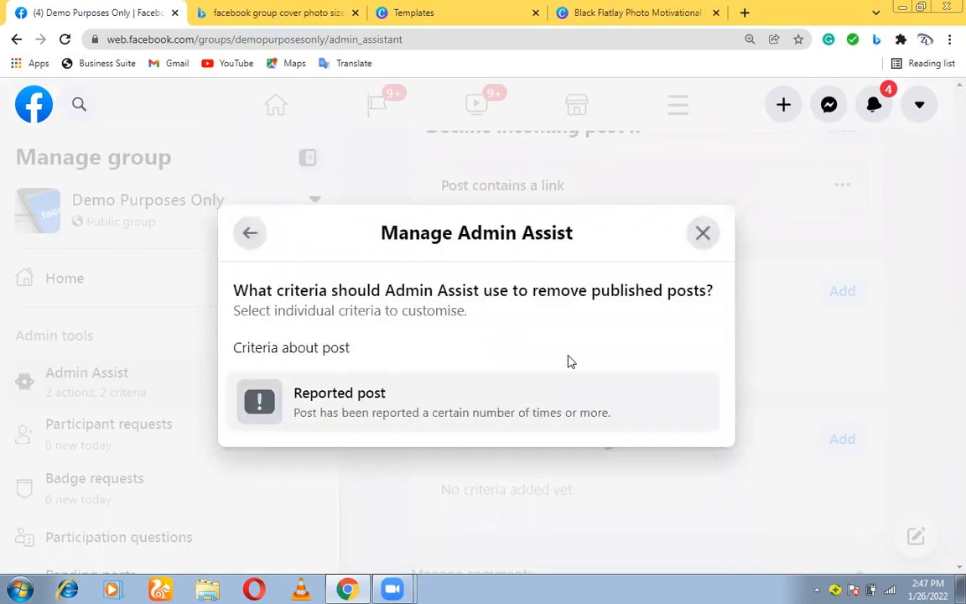
click(401, 397)
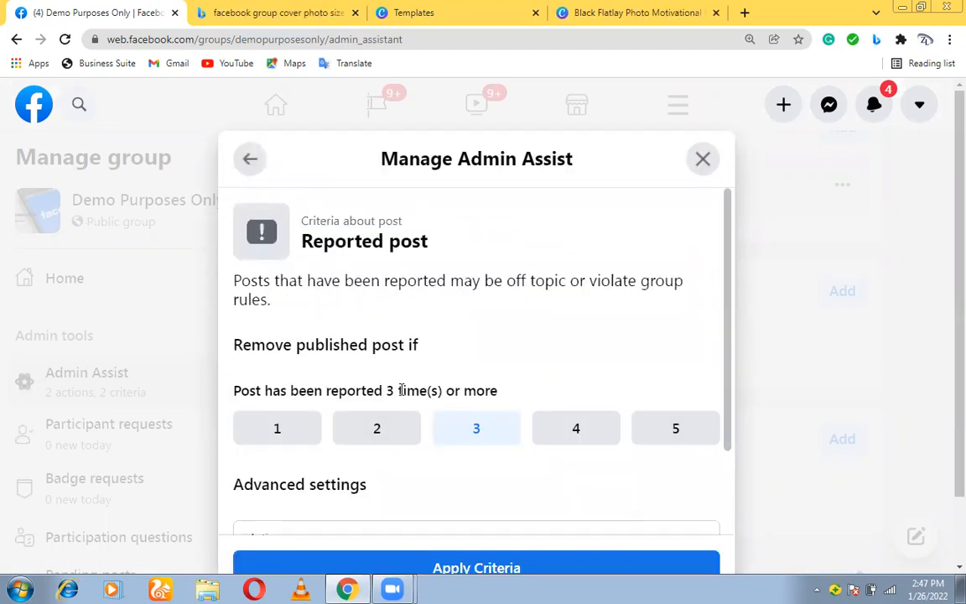
- Set the Reported post threshold to 1 time or more and apply the criterion for removing published posts
click(293, 437)
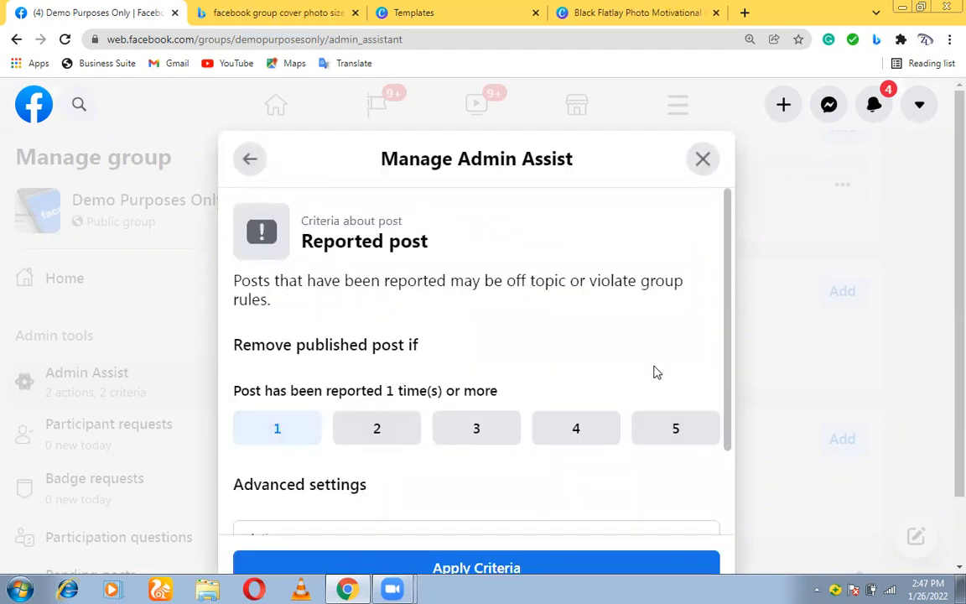
scroll(711, 436, down, 2)
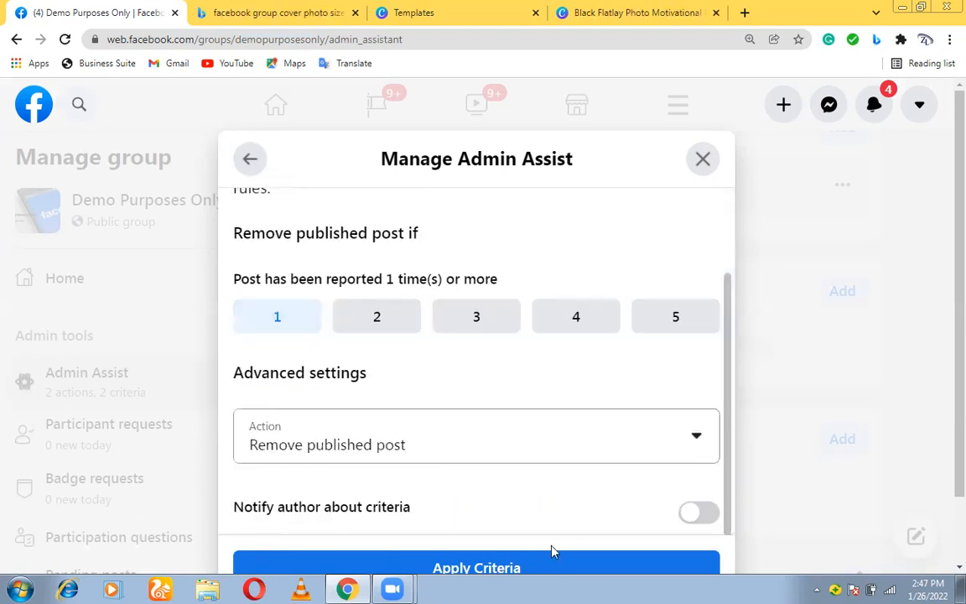
click(516, 567)
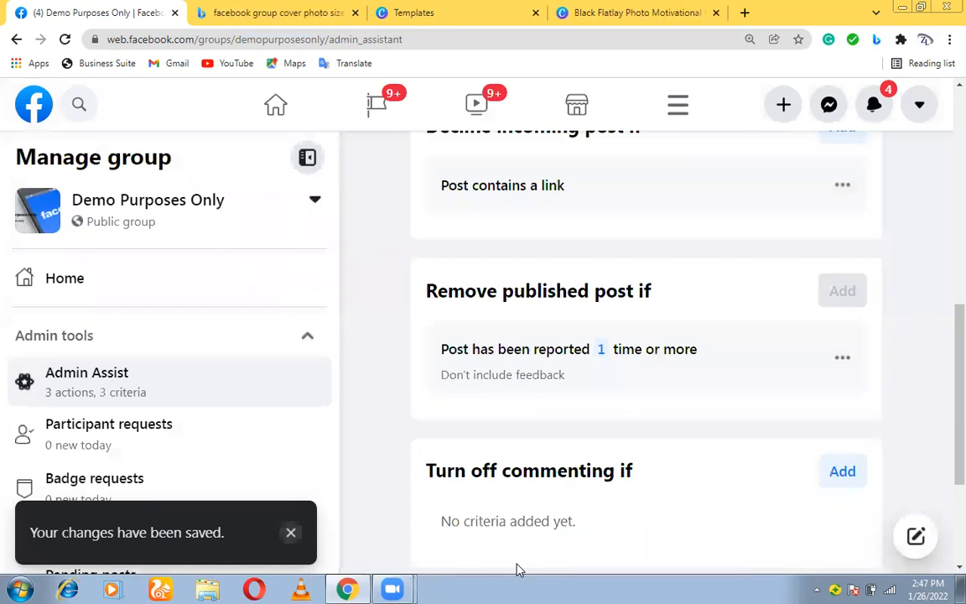
- Open the individual criteria for turning off commenting, bypassing the presets
scroll(943, 378, down, 3)
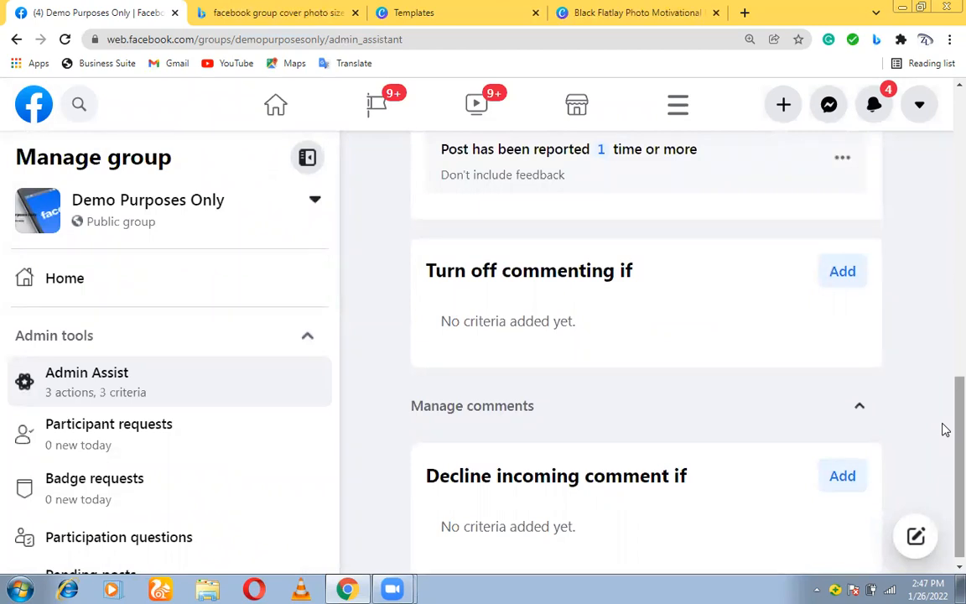
click(846, 283)
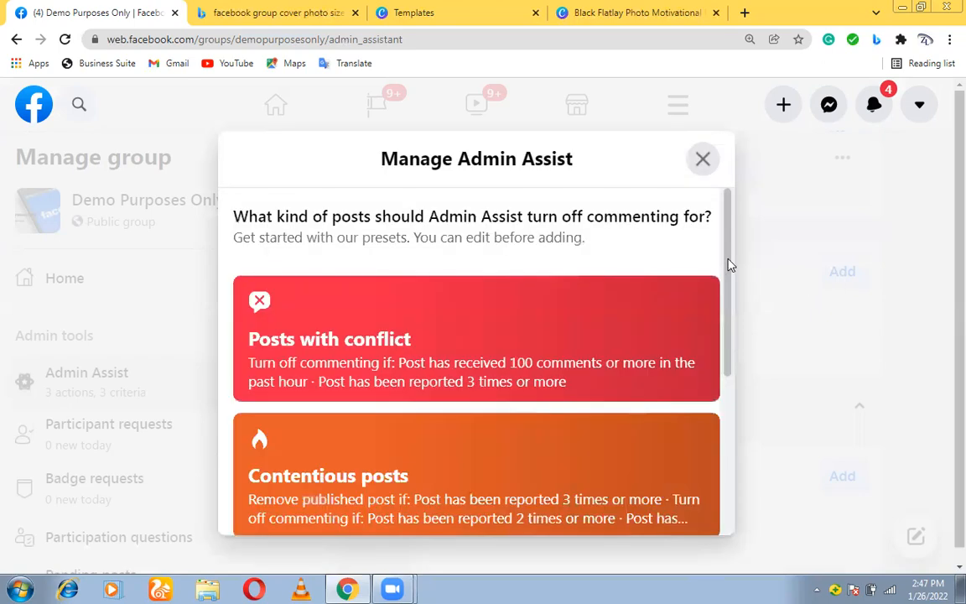
drag(729, 264, 727, 449)
click(636, 472)
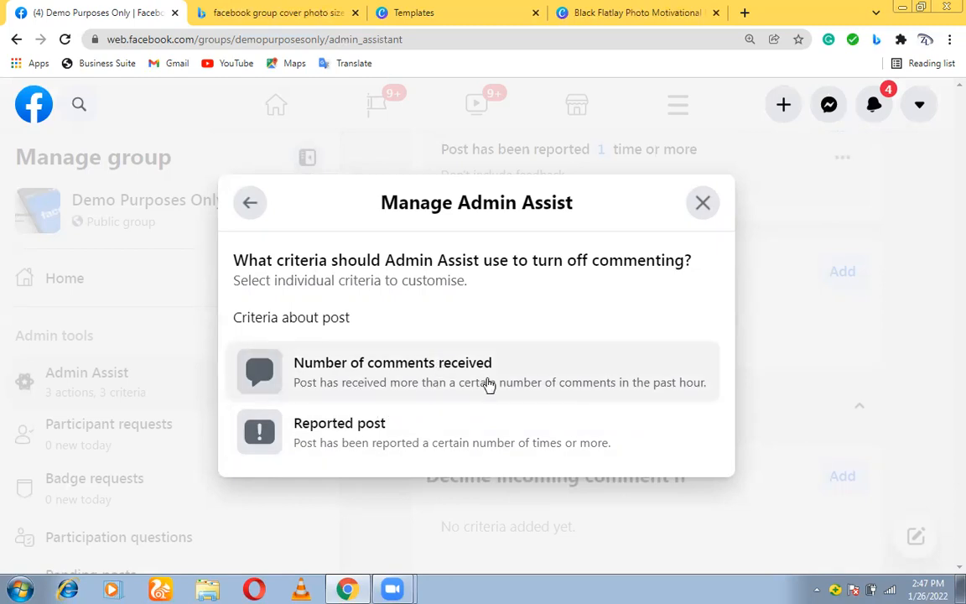
- Apply a Number of comments received criterion that turns off commenting at 200 comments or more in the past hour
click(489, 385)
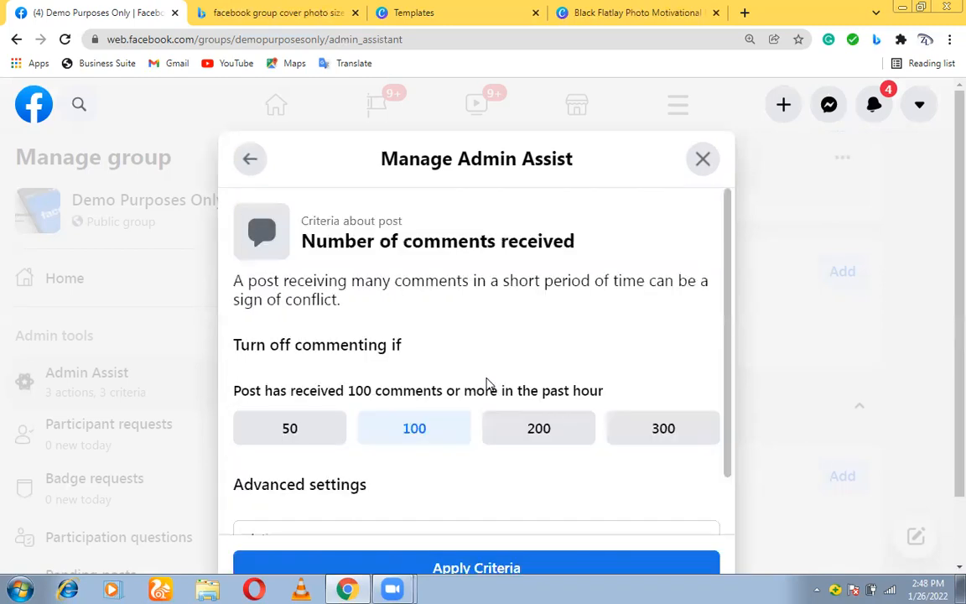
click(524, 429)
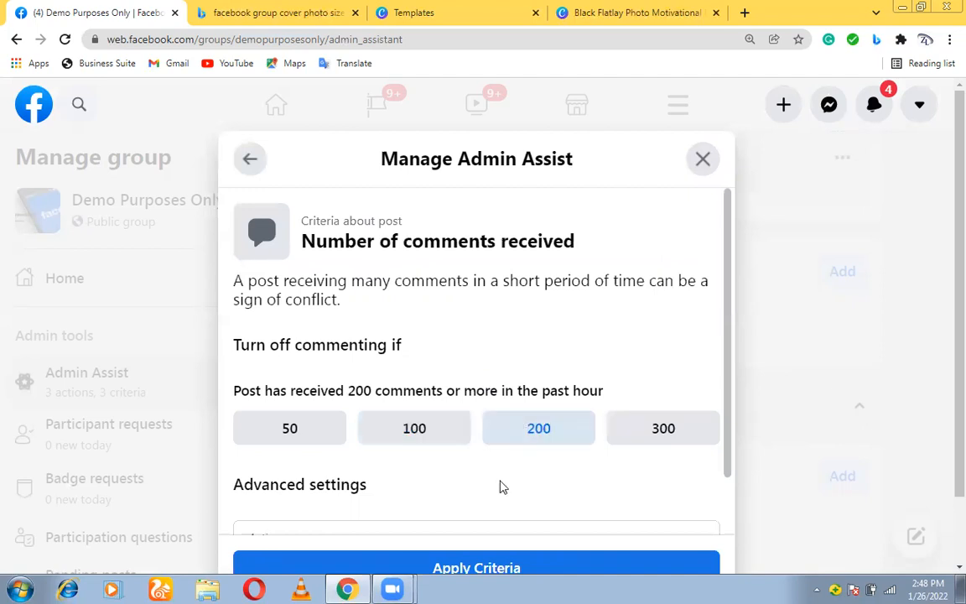
click(474, 565)
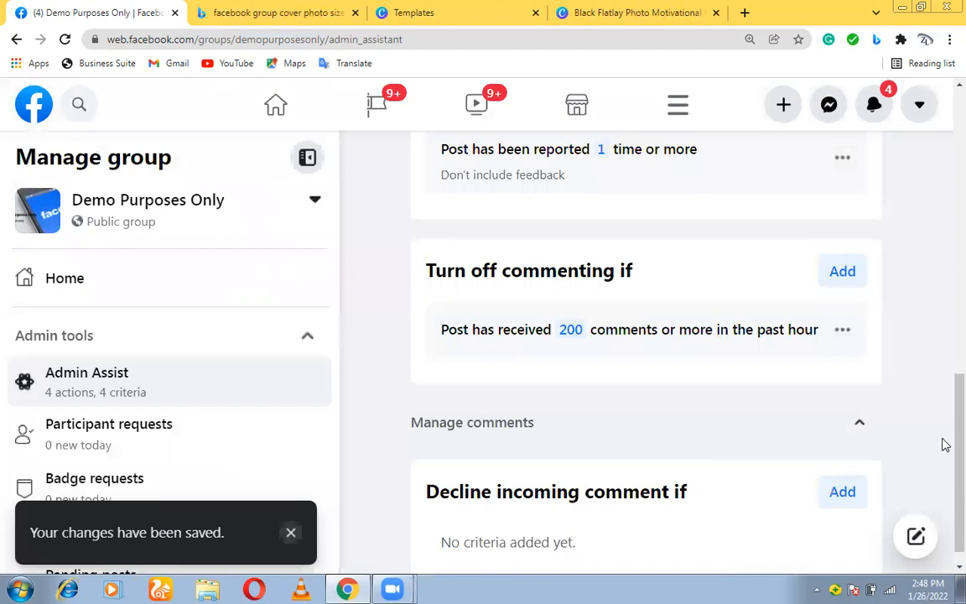
- Bypass the presets and apply a No profile picture criterion that declines incoming comments
scroll(942, 453, down, 1)
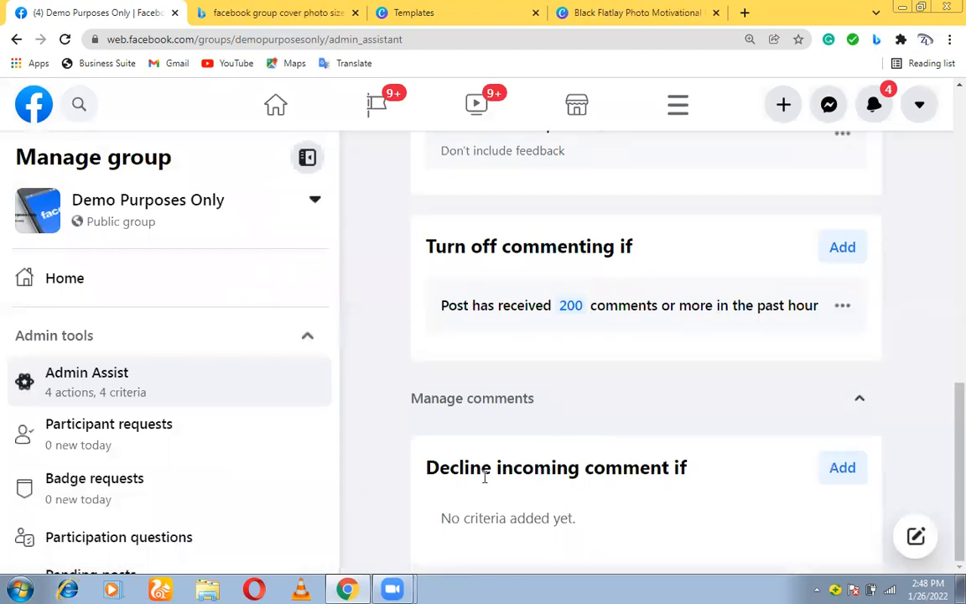
triple_click(674, 466)
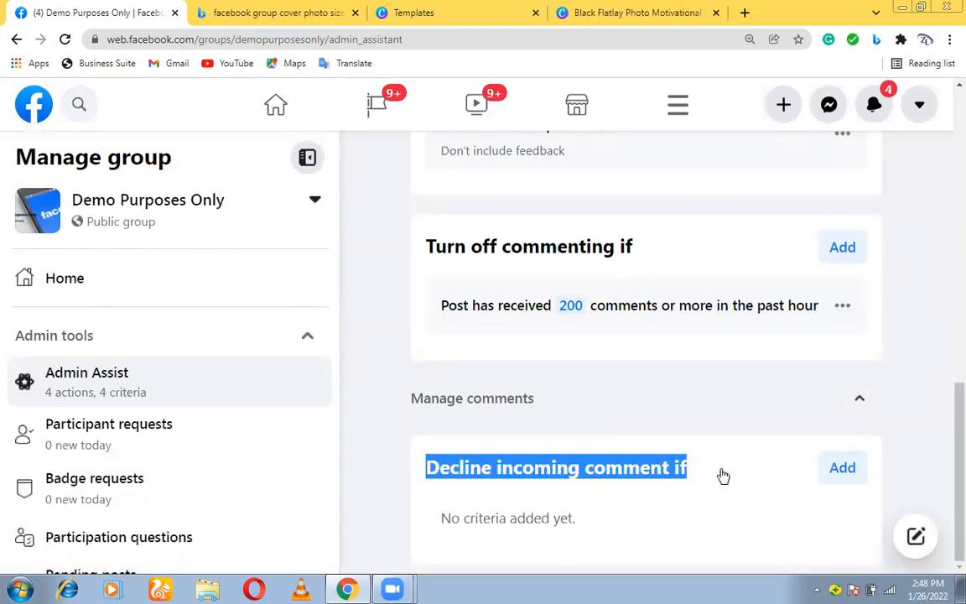
click(538, 462)
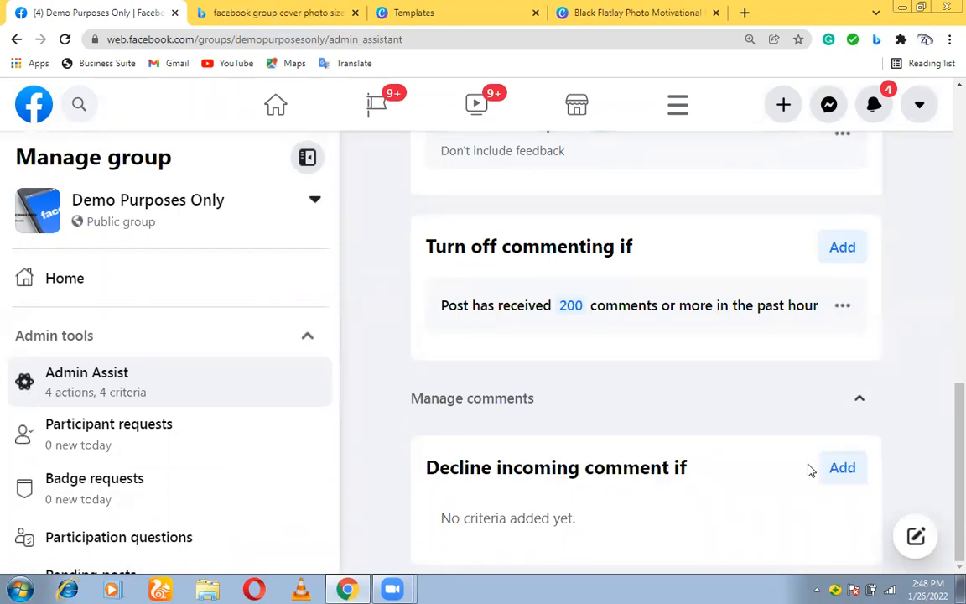
click(849, 469)
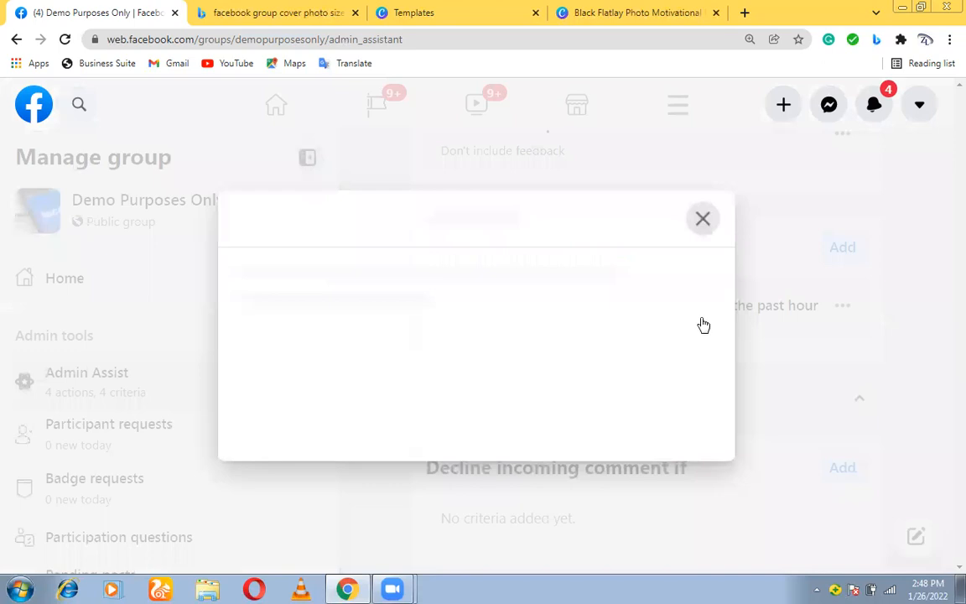
scroll(726, 361, down, 2)
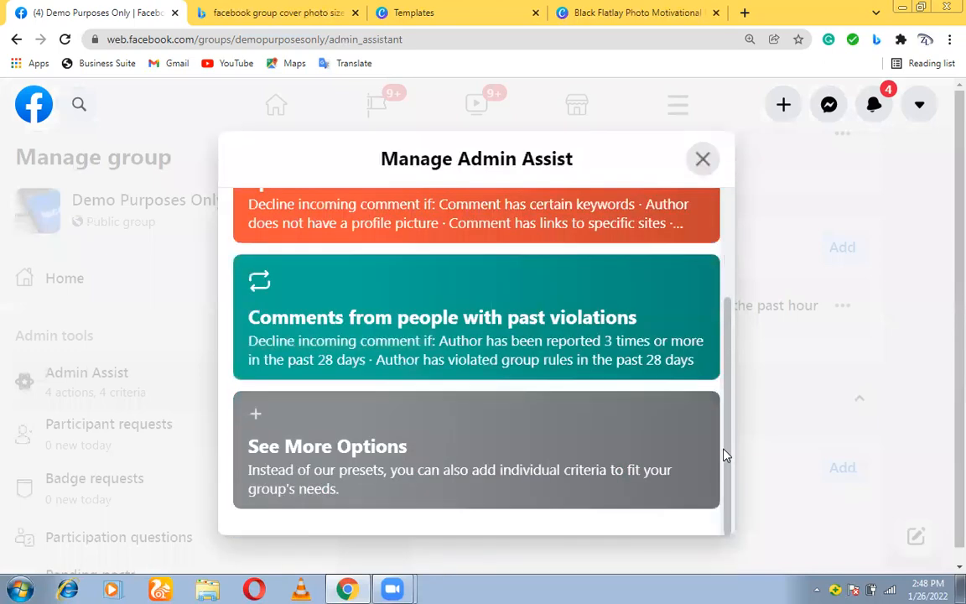
click(563, 490)
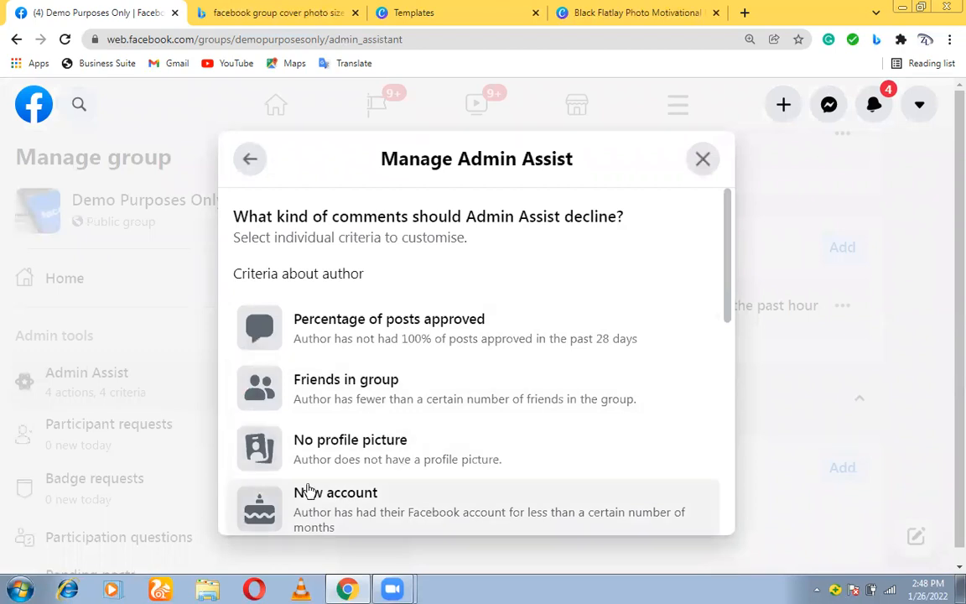
click(431, 464)
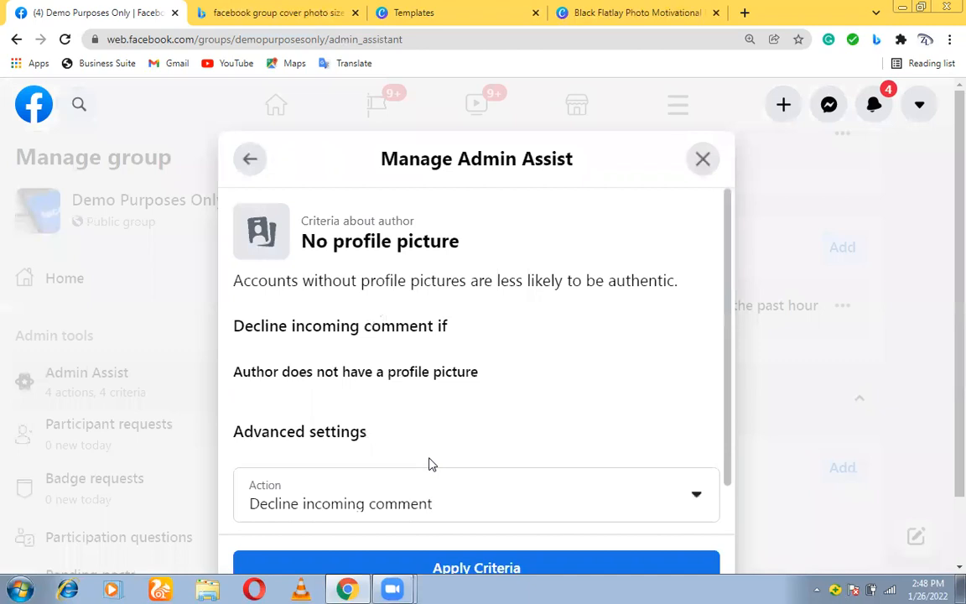
click(476, 563)
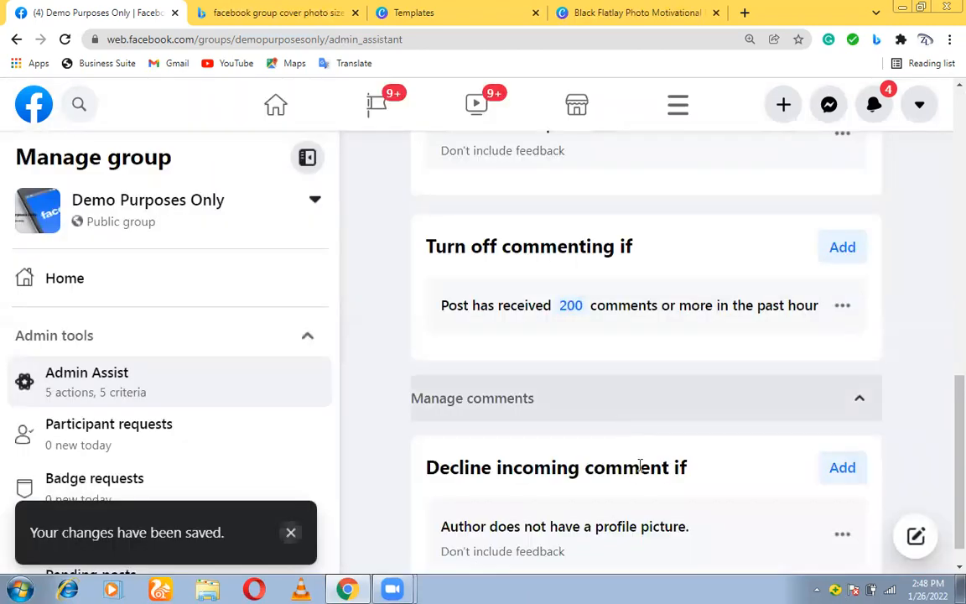
- Review the group's participant requests and badge requests
drag(957, 468, 945, 191)
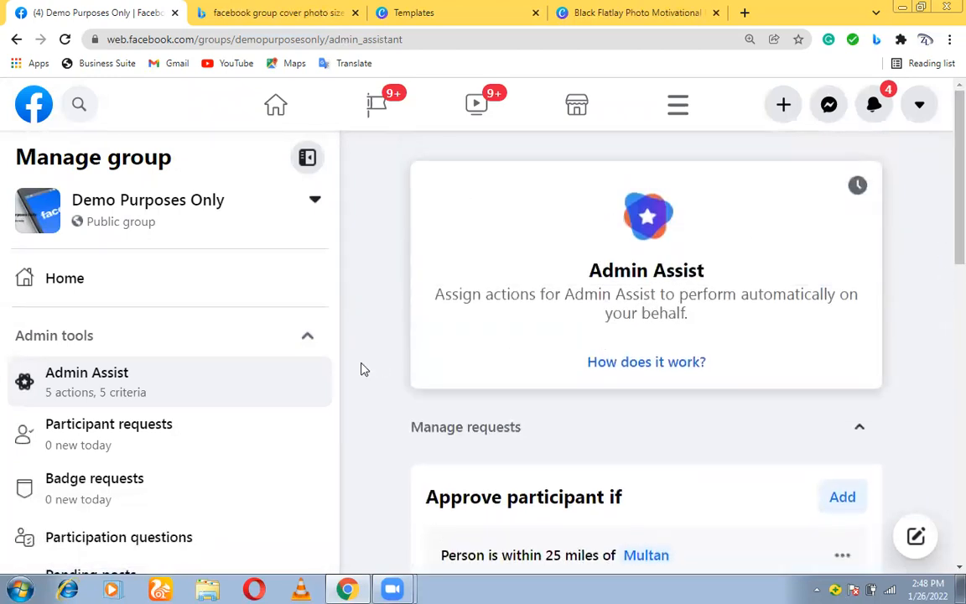
scroll(332, 351, down, 3)
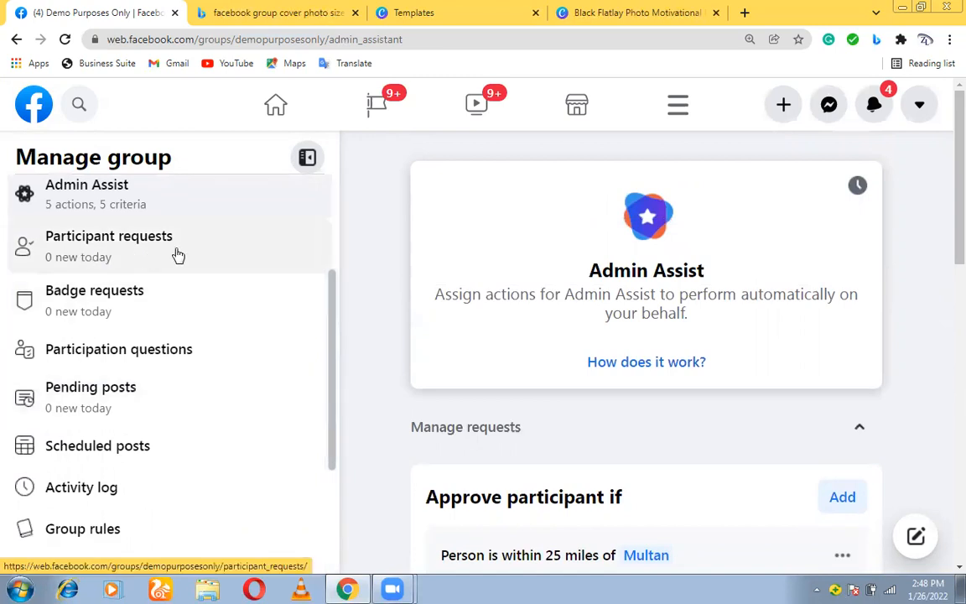
click(178, 255)
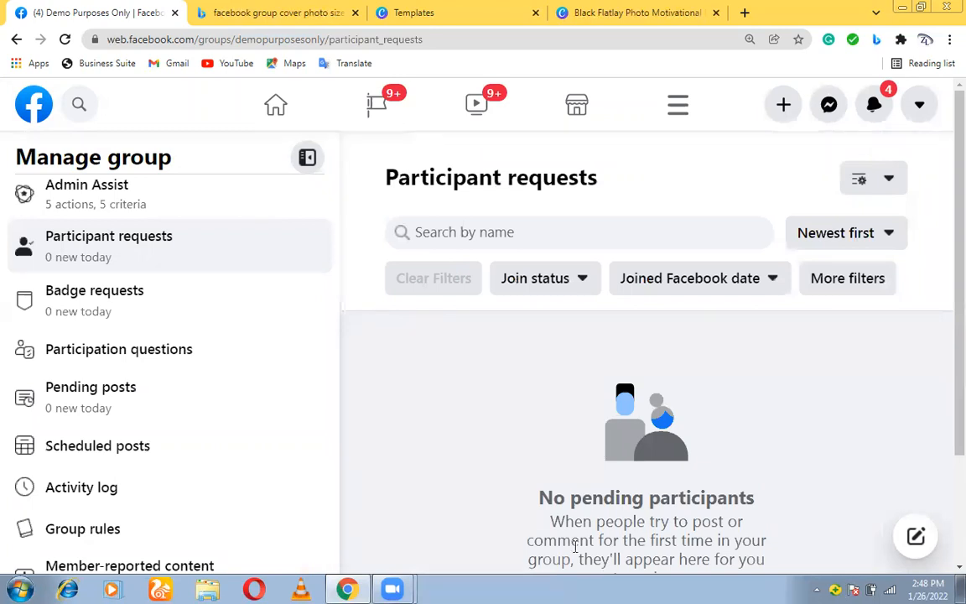
drag(504, 390, 515, 445)
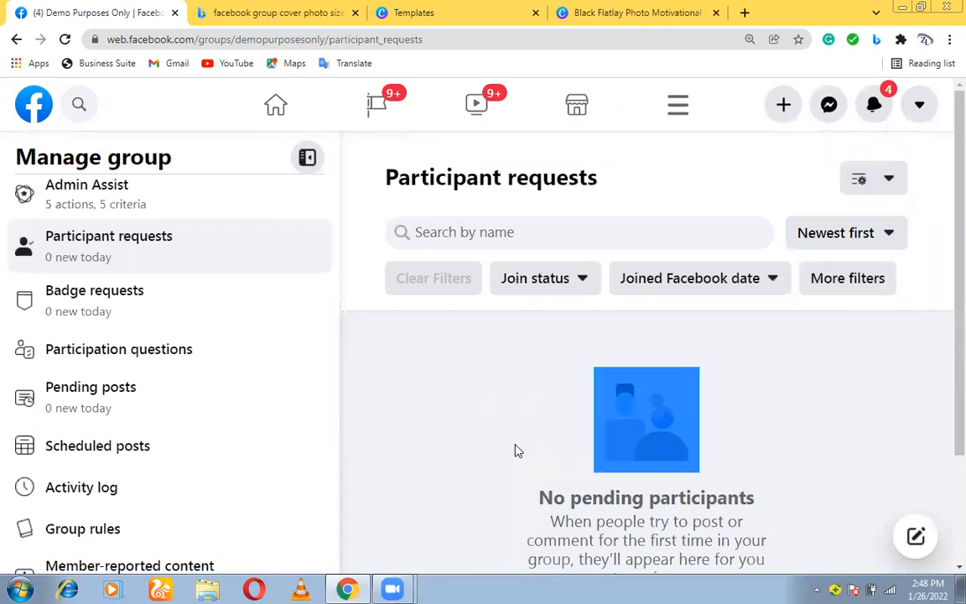
click(128, 313)
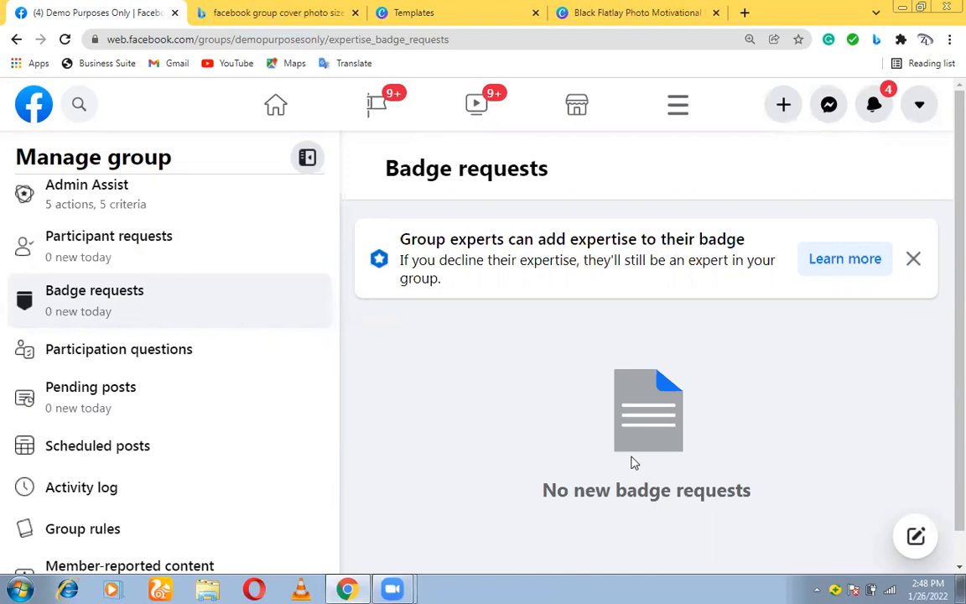
drag(543, 494, 833, 511)
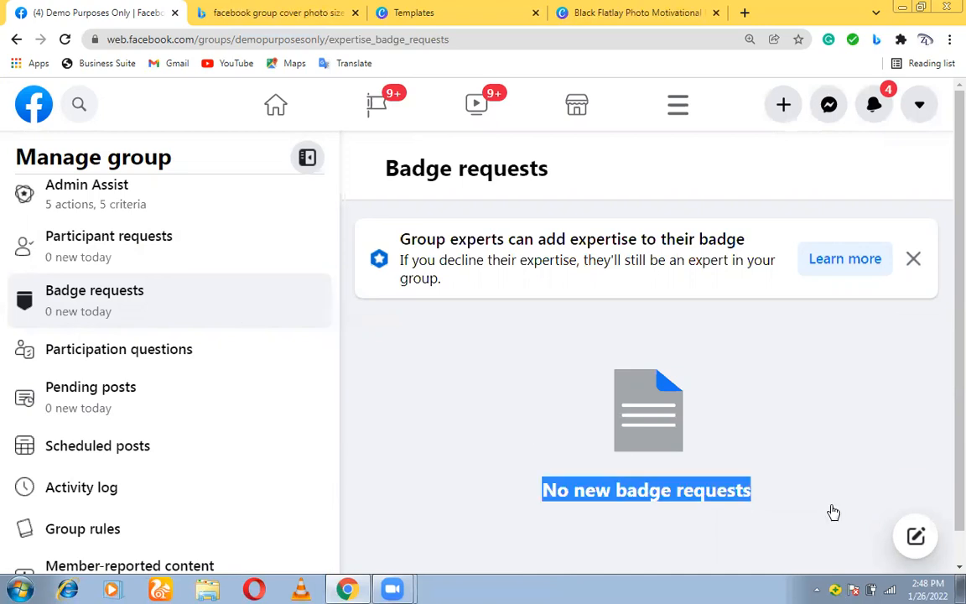
click(435, 413)
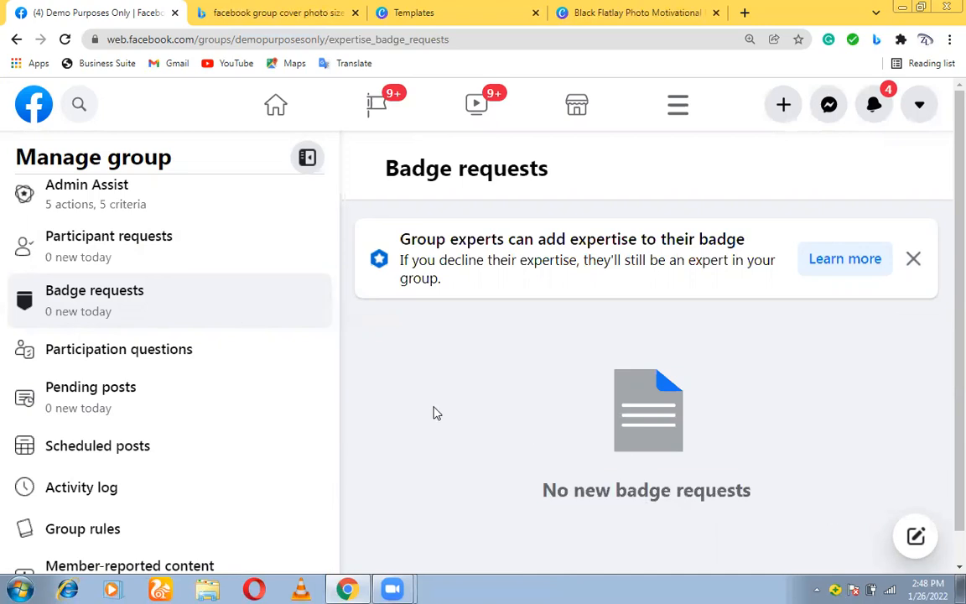
- Start a new participation question reading "Your gender?" and set its answer type to Multiple choice
click(144, 366)
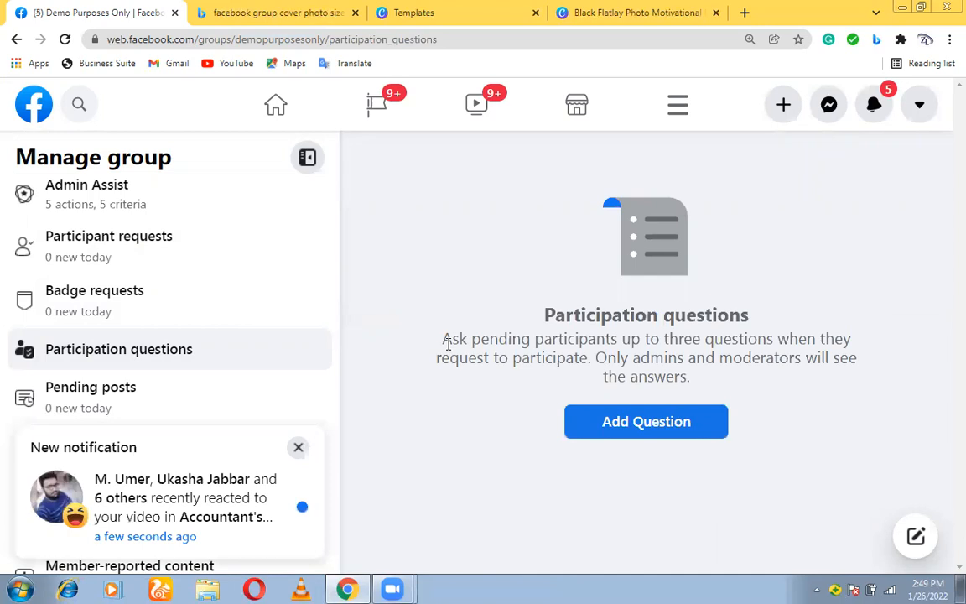
click(297, 448)
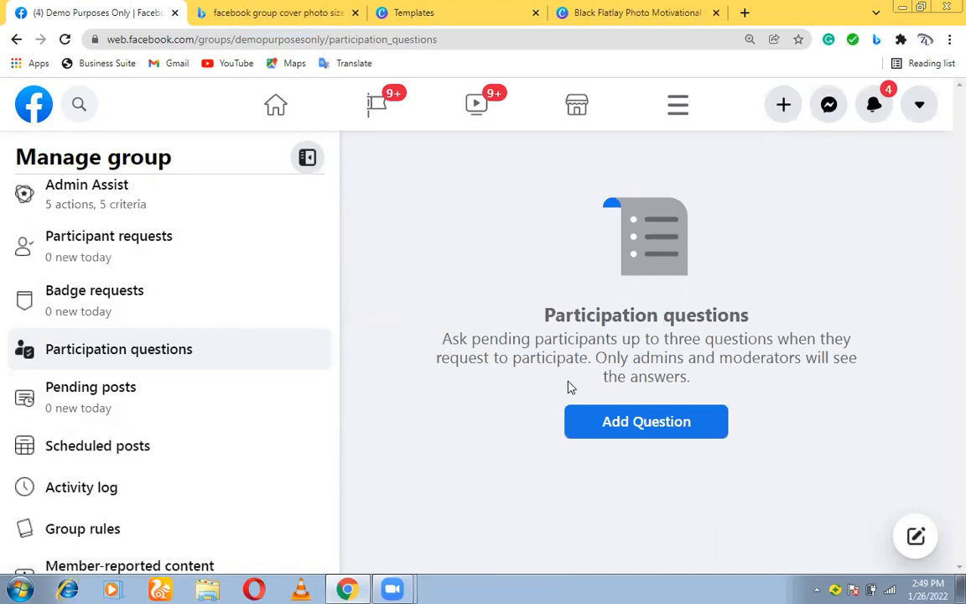
click(648, 422)
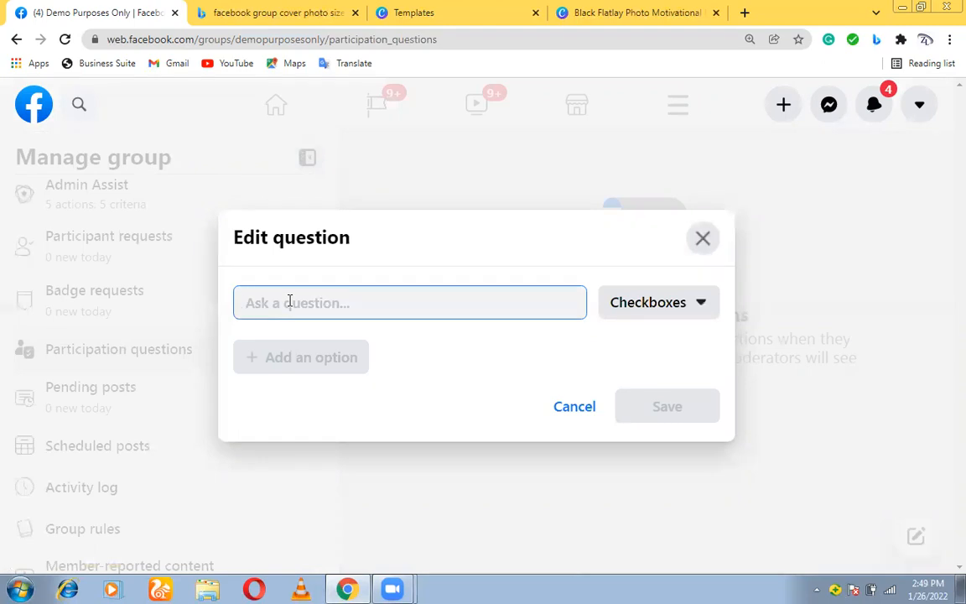
text(Your gender?)
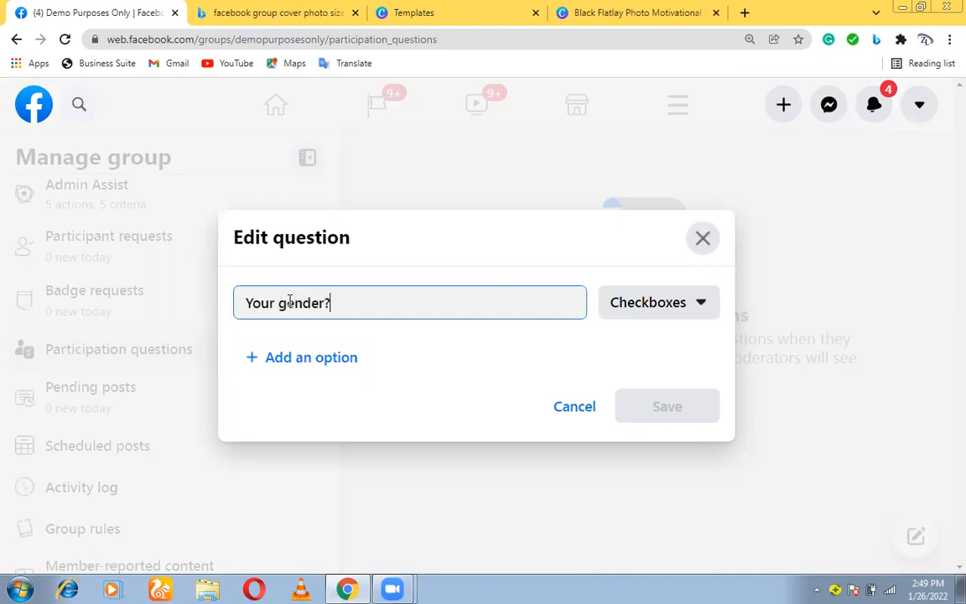
click(703, 315)
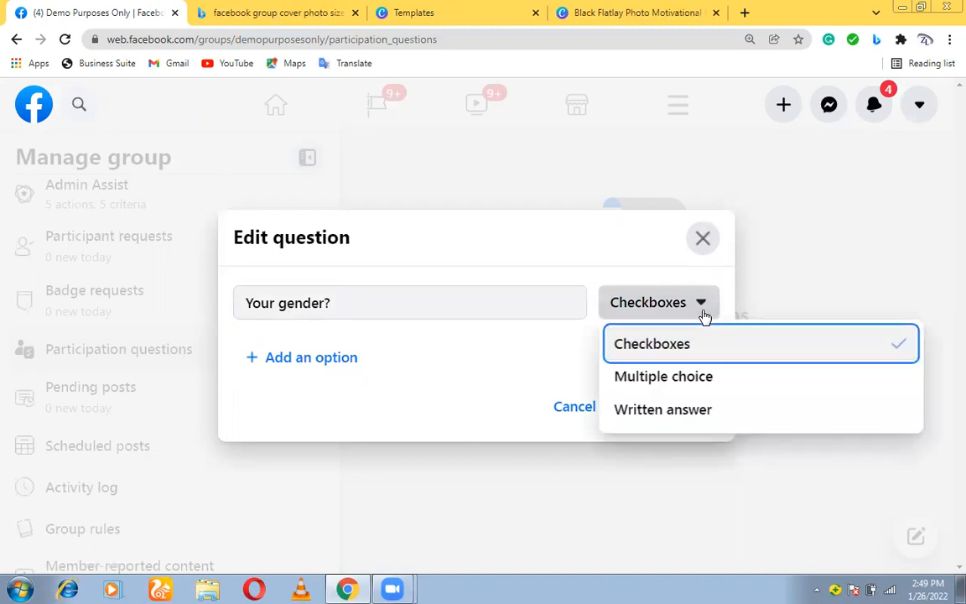
click(663, 377)
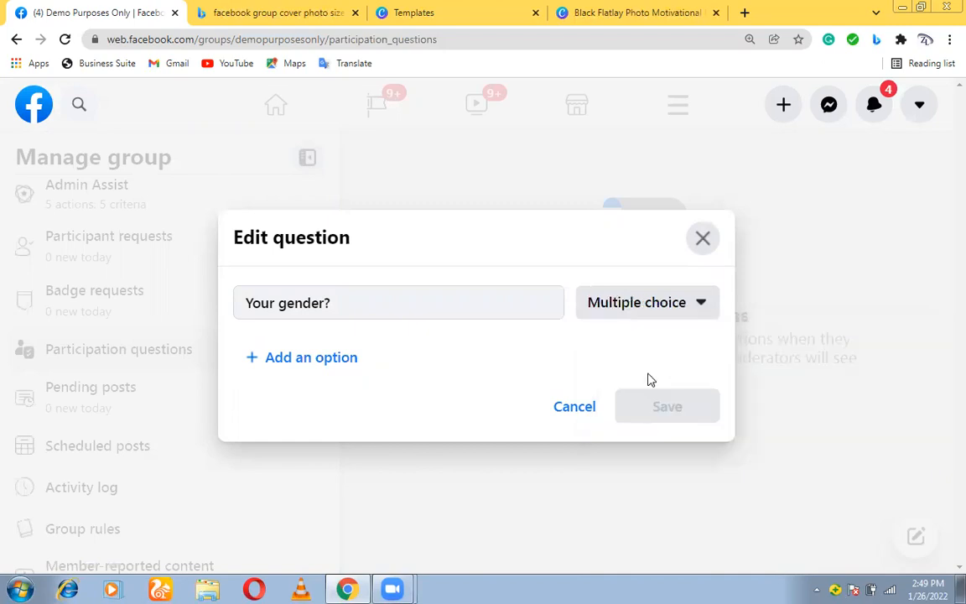
- Add the answer options "male" and "female" to the gender question and save it
click(293, 365)
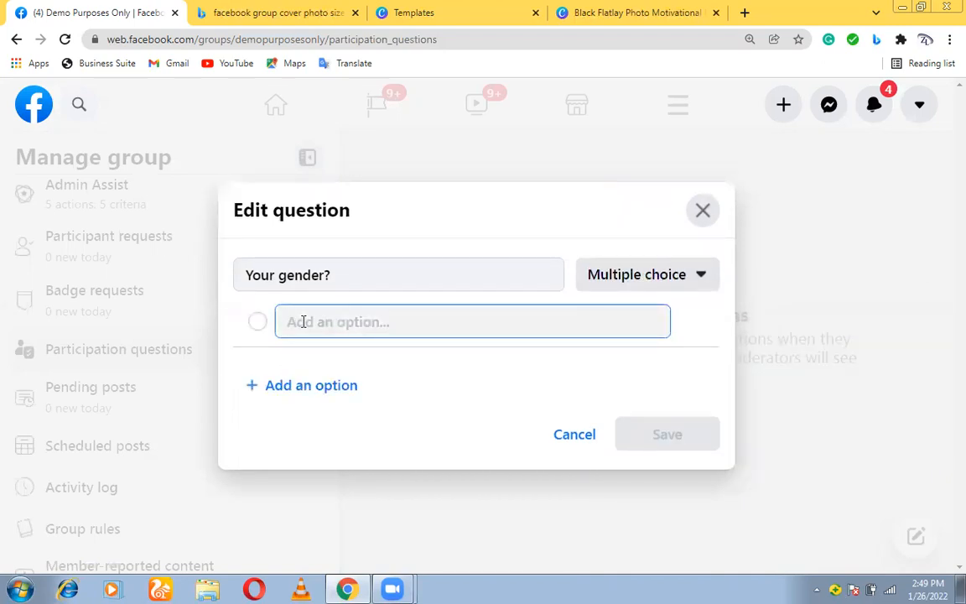
text(male)
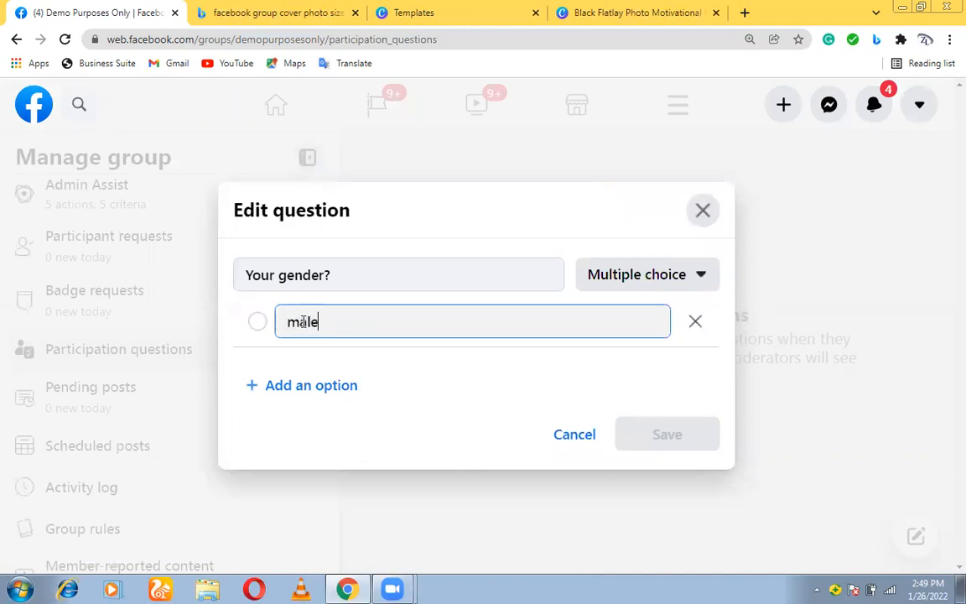
click(295, 386)
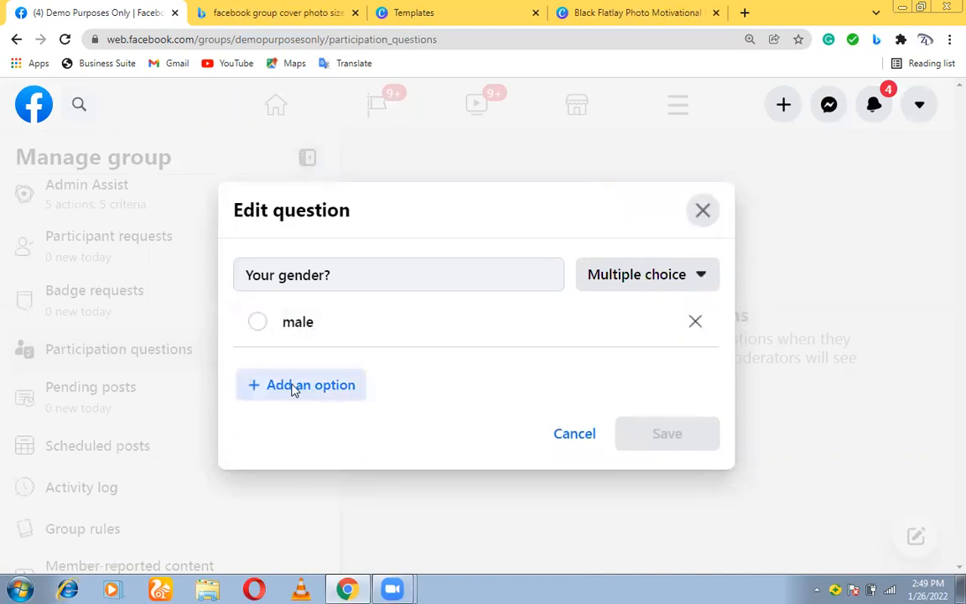
text(female)
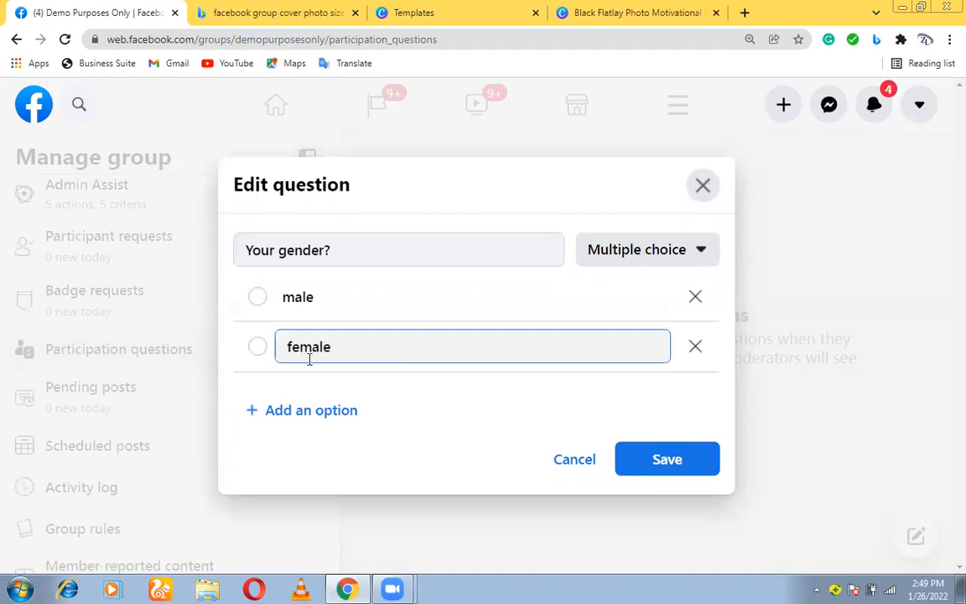
click(395, 405)
click(671, 470)
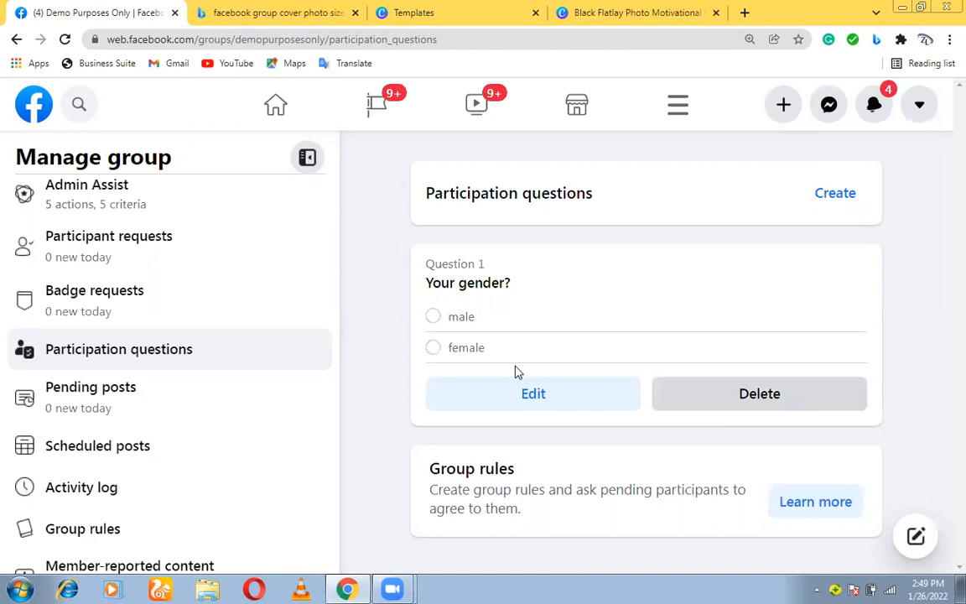
- Check the group's pending posts and scheduled posts
click(82, 401)
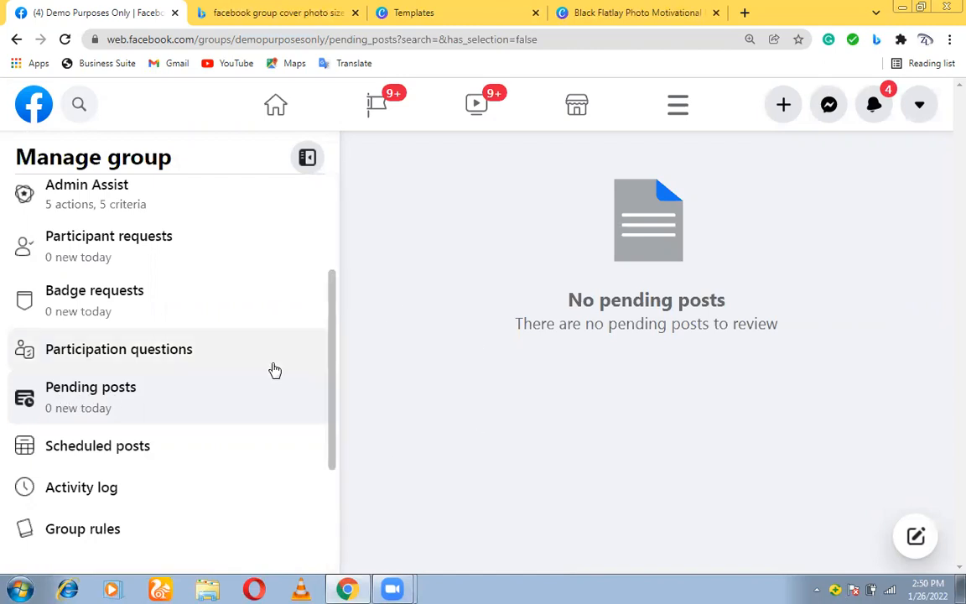
click(121, 449)
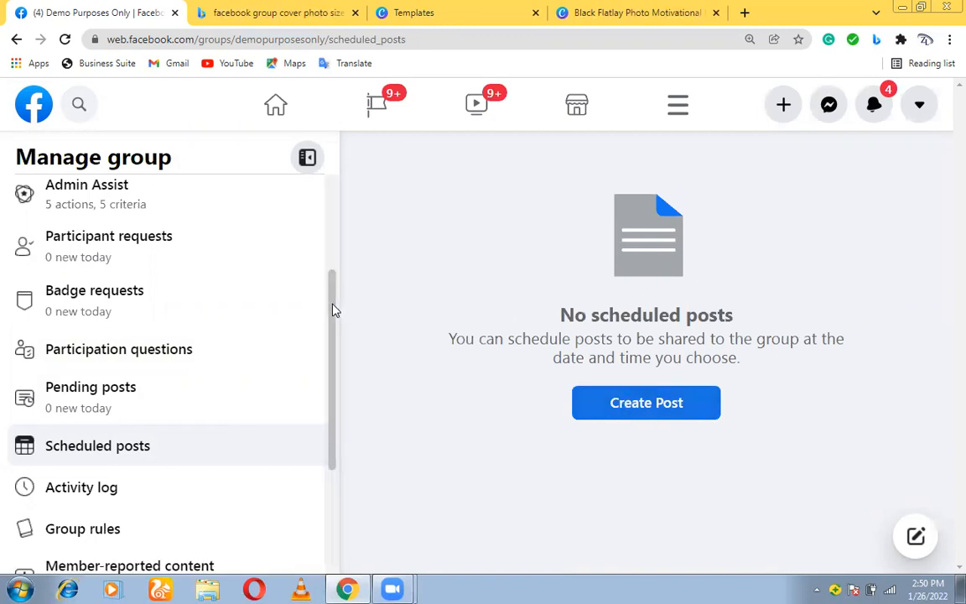
- Examine today's entries in the group's activity log and check the member-reported content
scroll(328, 369, down, 3)
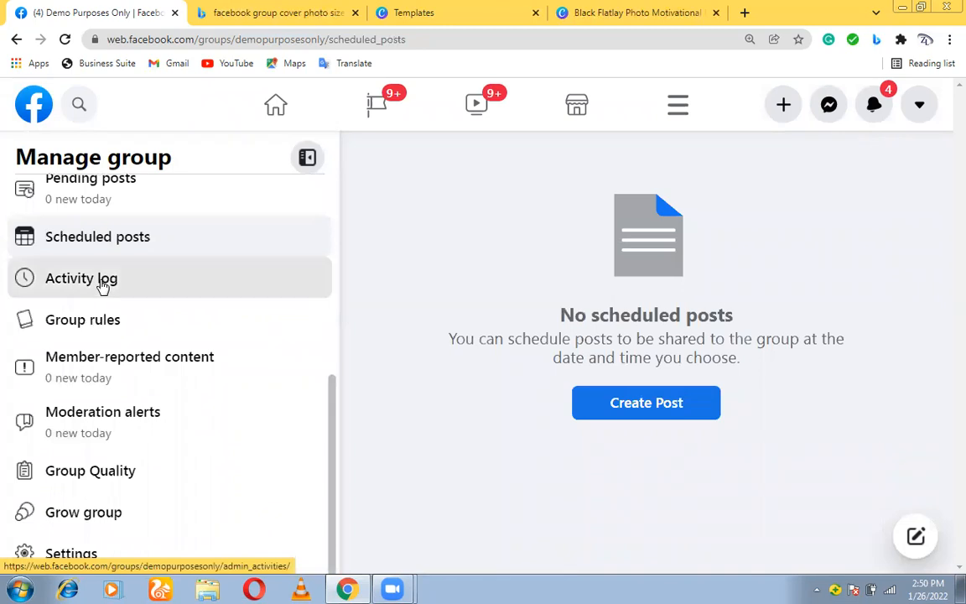
click(102, 286)
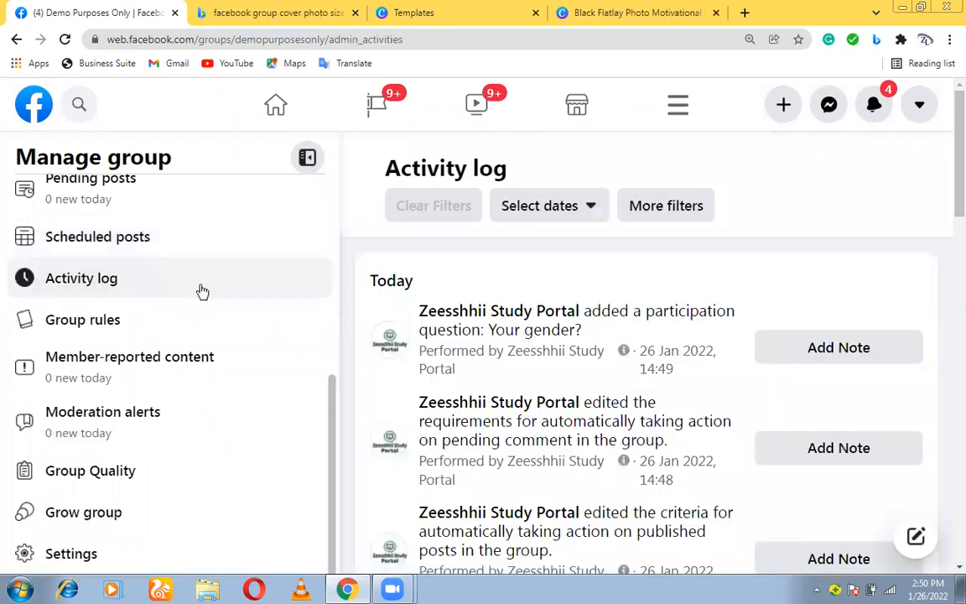
drag(372, 282, 449, 291)
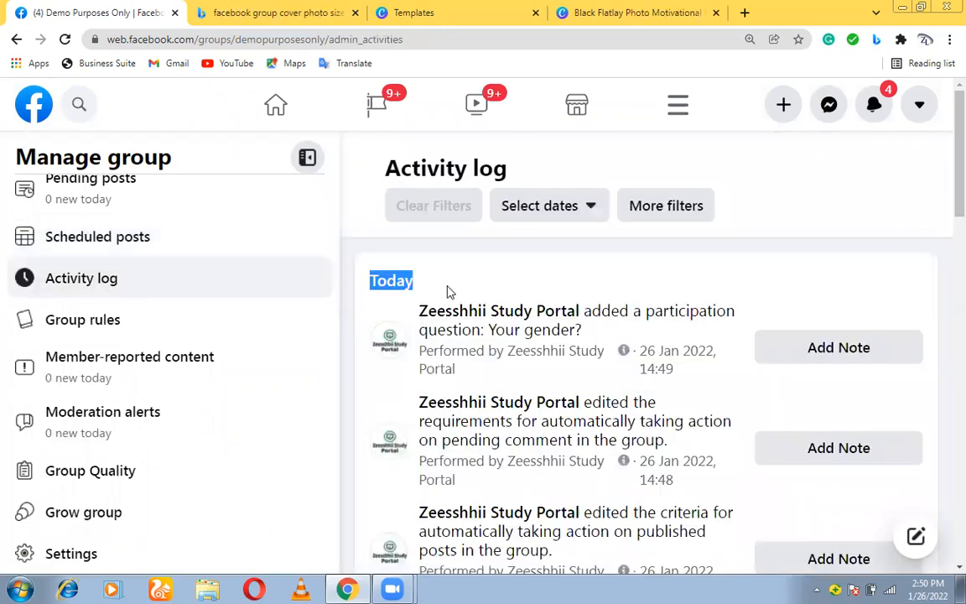
drag(945, 193, 943, 146)
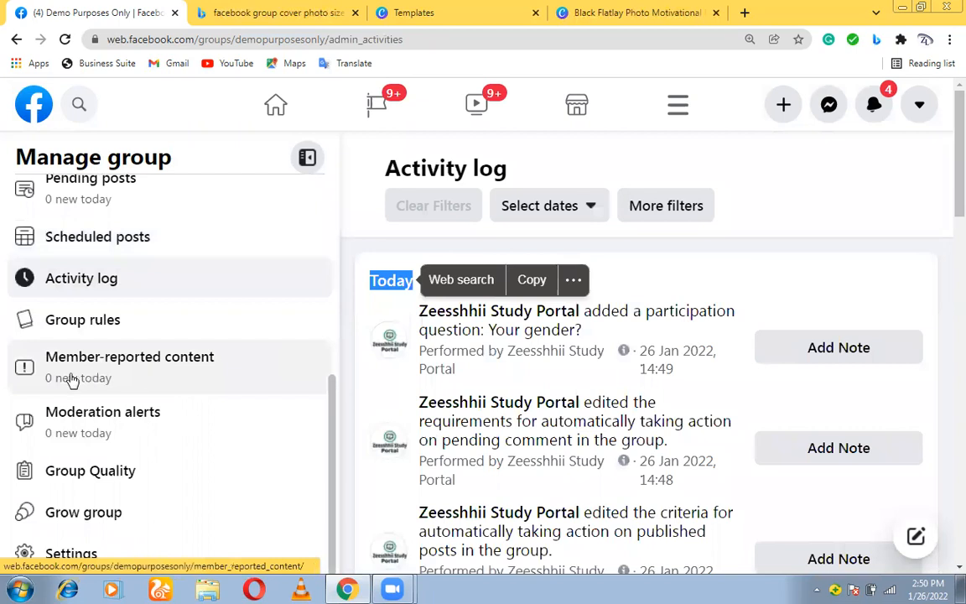
click(139, 382)
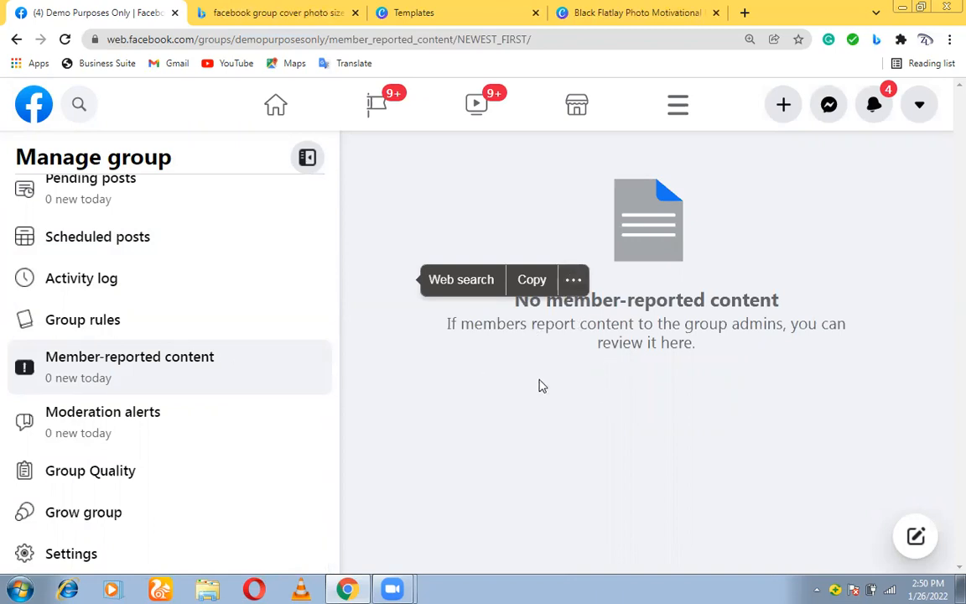
- Create the first group rule from the example "Be kind and courteous", keeping its suggested description
click(110, 337)
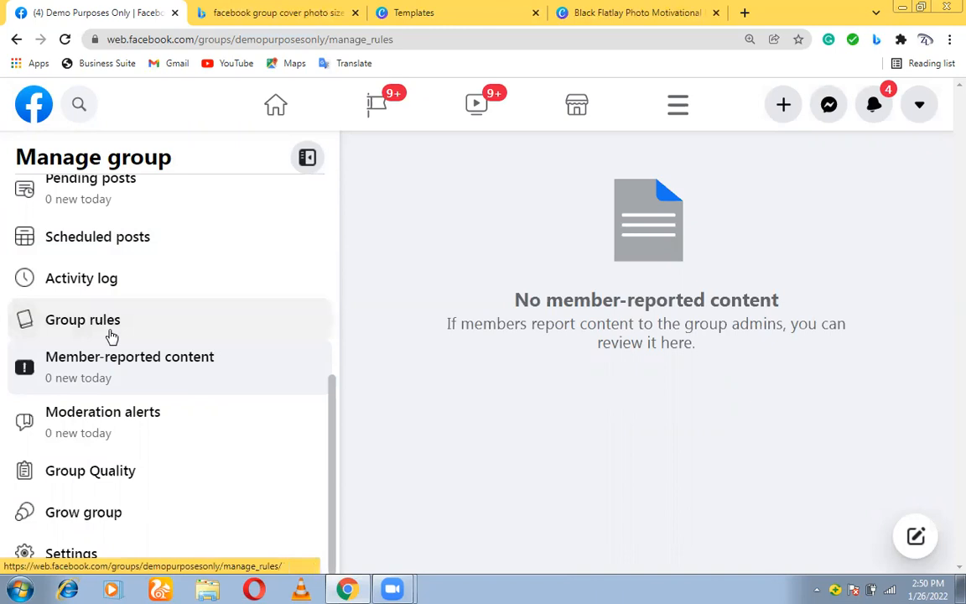
click(662, 431)
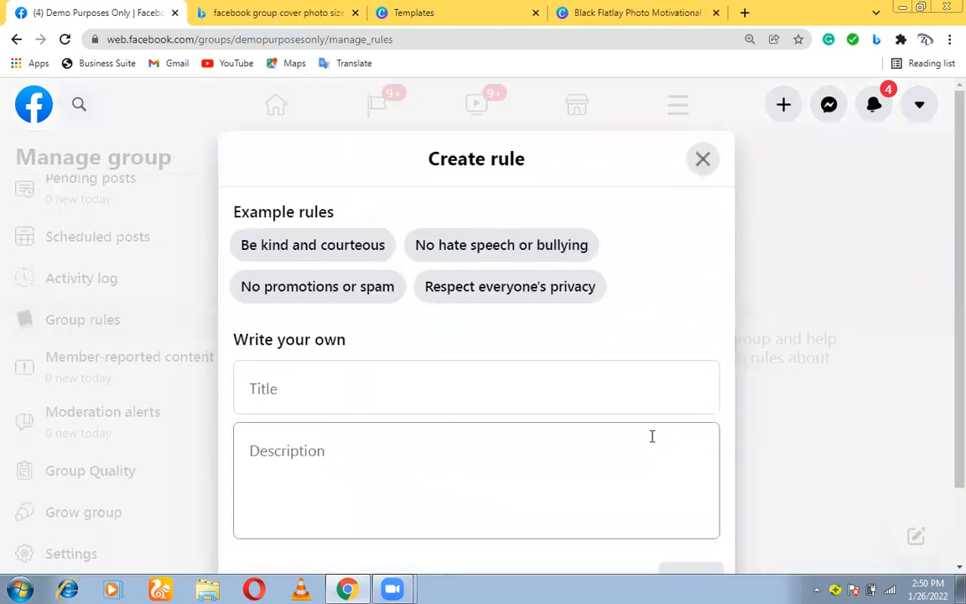
click(312, 257)
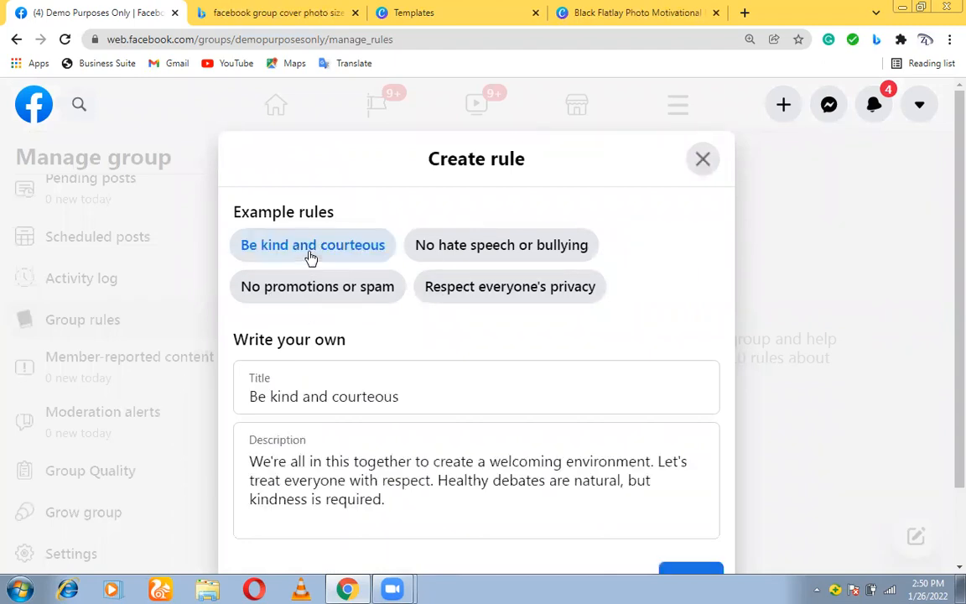
click(428, 257)
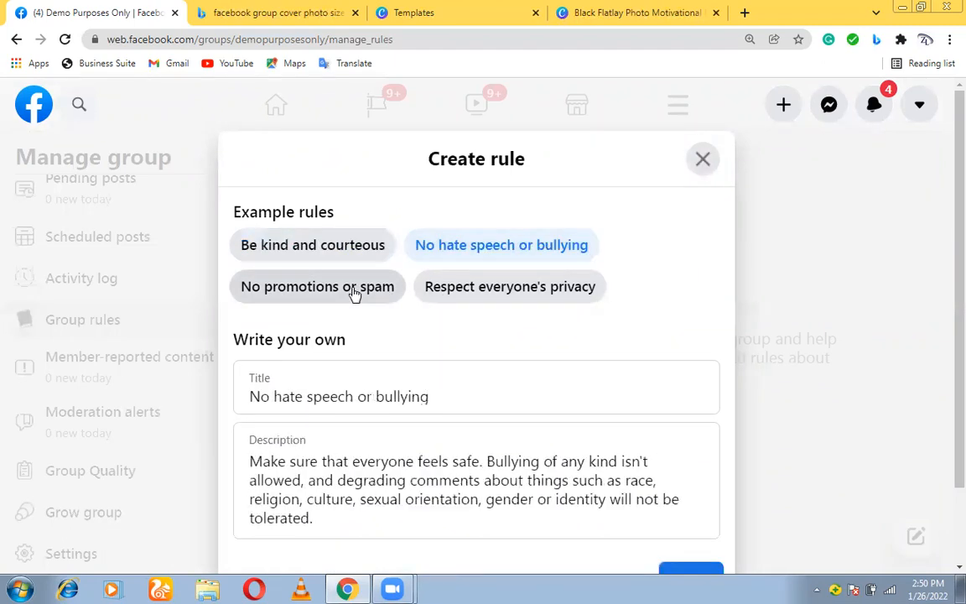
click(453, 300)
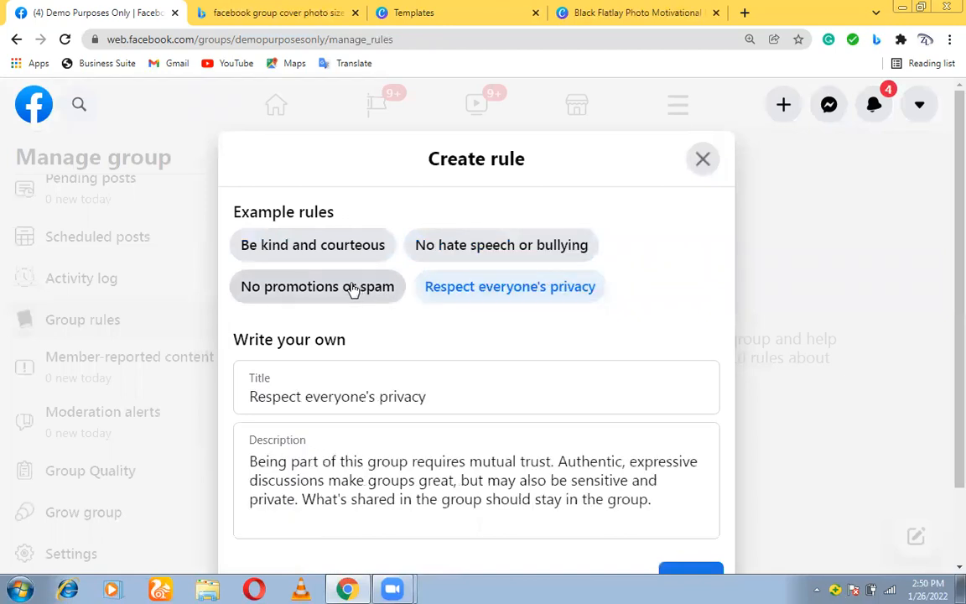
click(315, 252)
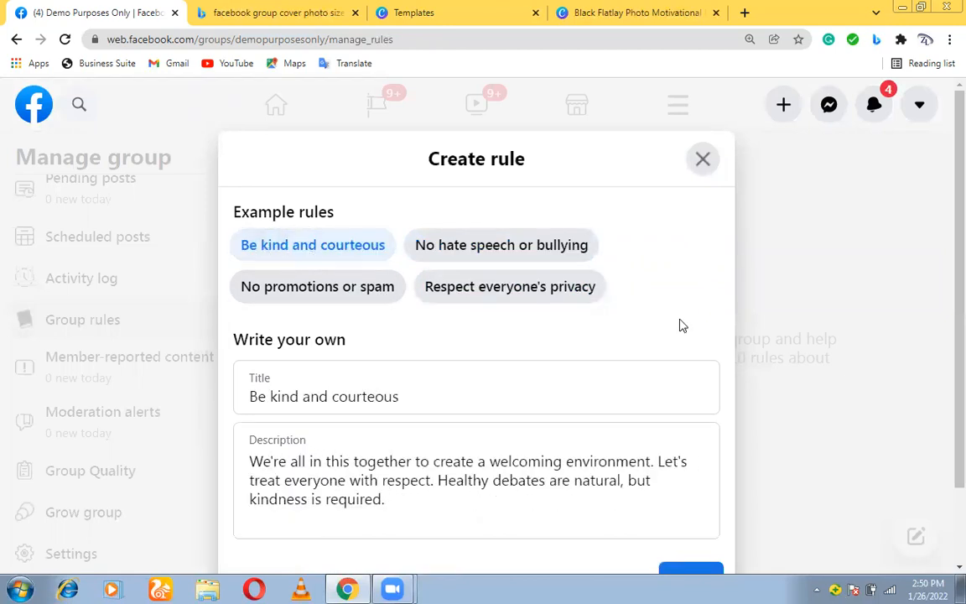
scroll(943, 330, down, 1)
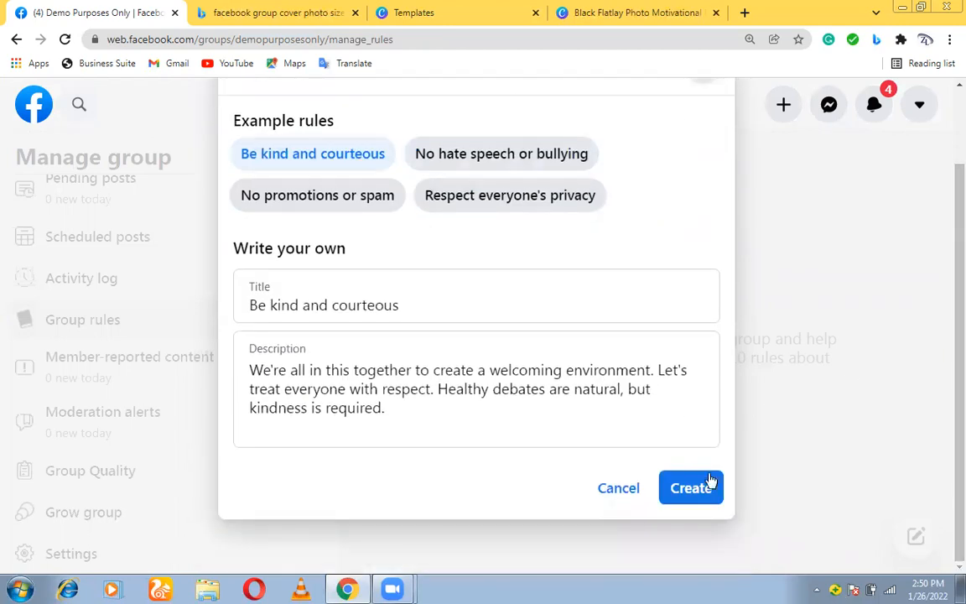
click(705, 487)
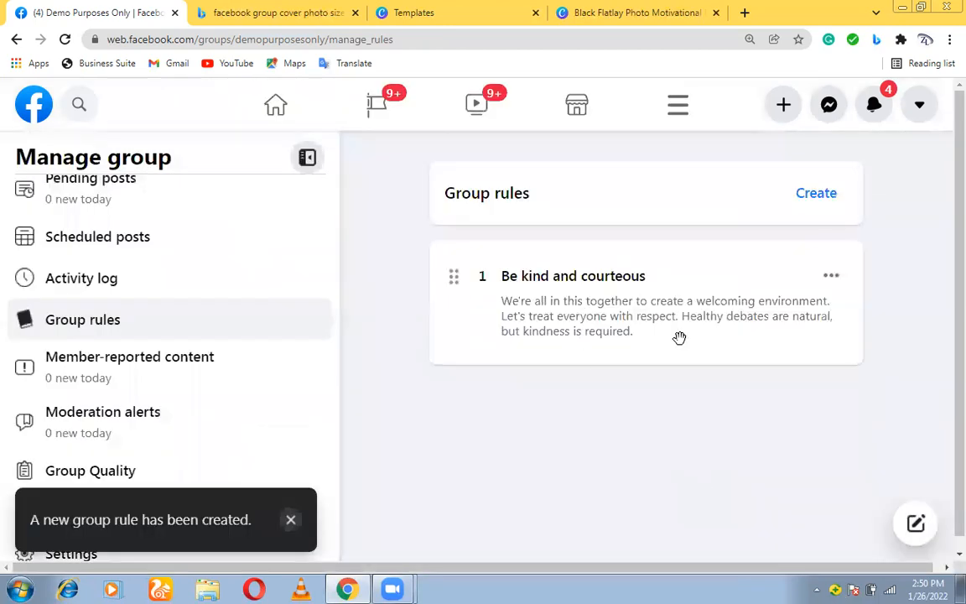
- Add a second group rule from the example "No hate speech or bullying"
click(818, 196)
click(504, 245)
scroll(943, 427, down, 1)
click(684, 489)
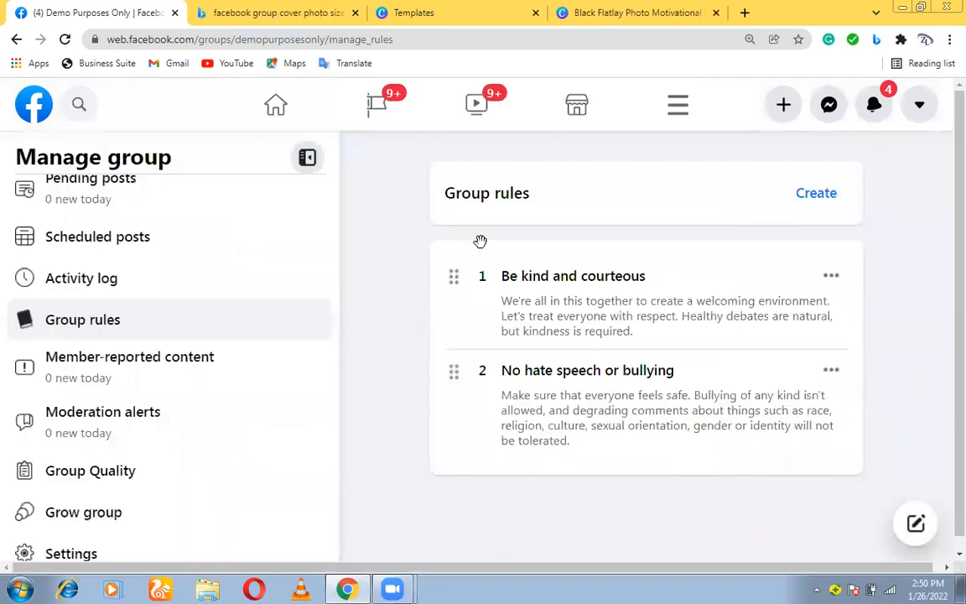
- Add a third group rule from the example "No promotions or spam"
click(812, 198)
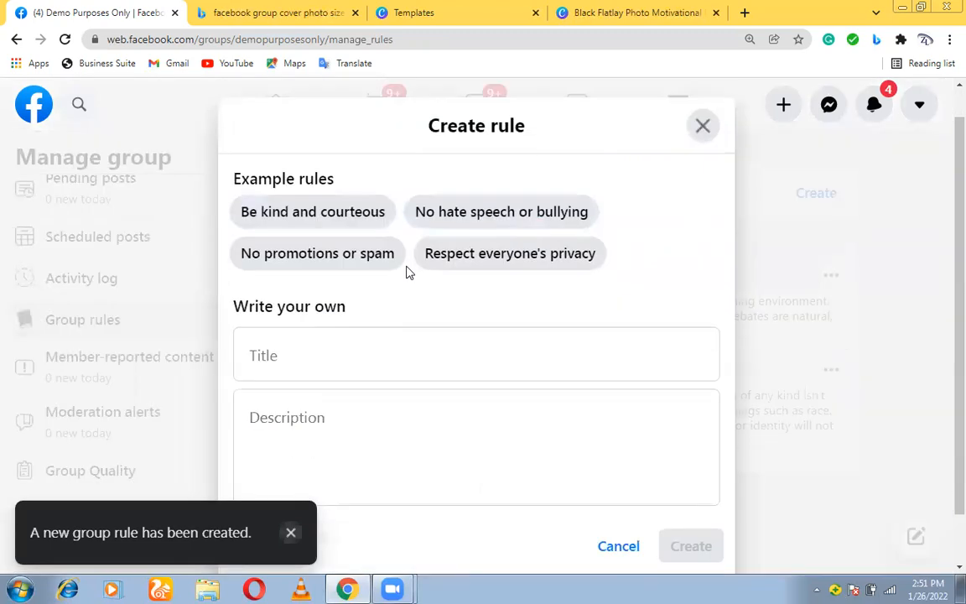
scroll(386, 243, down, 1)
click(369, 216)
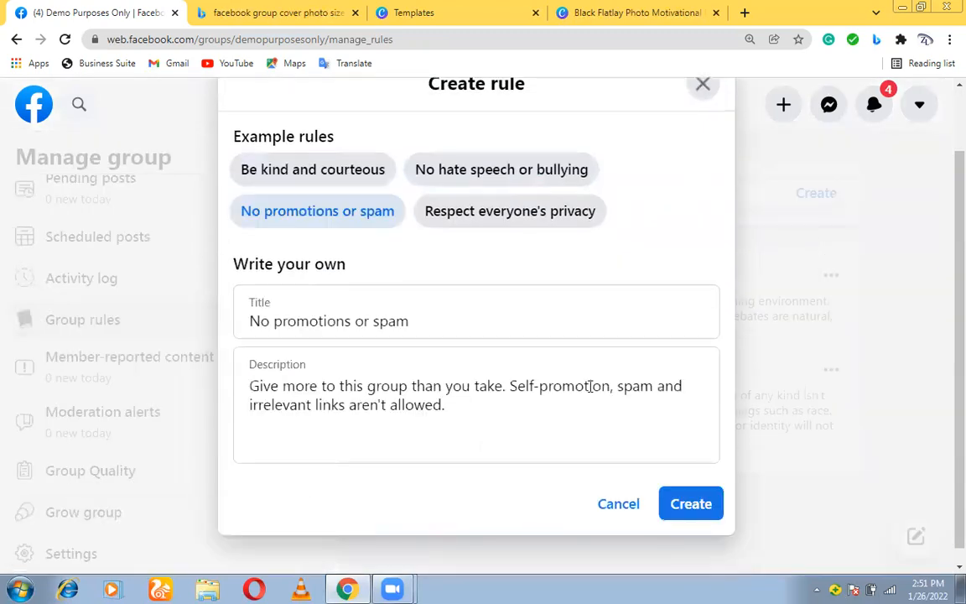
click(676, 500)
- Add a fourth group rule from the example "Respect everyone's privacy" and look over the rules list
click(814, 198)
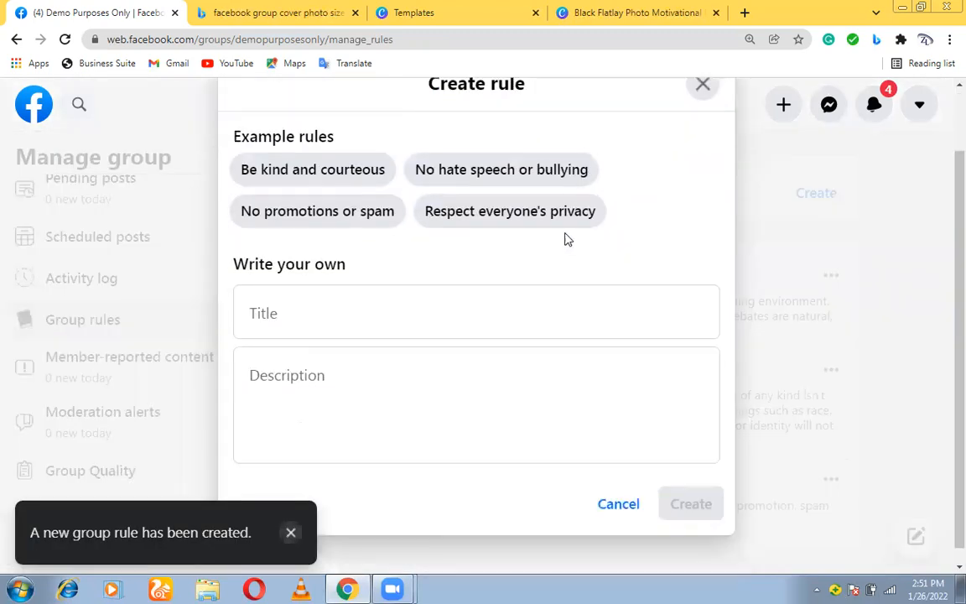
click(547, 220)
click(691, 513)
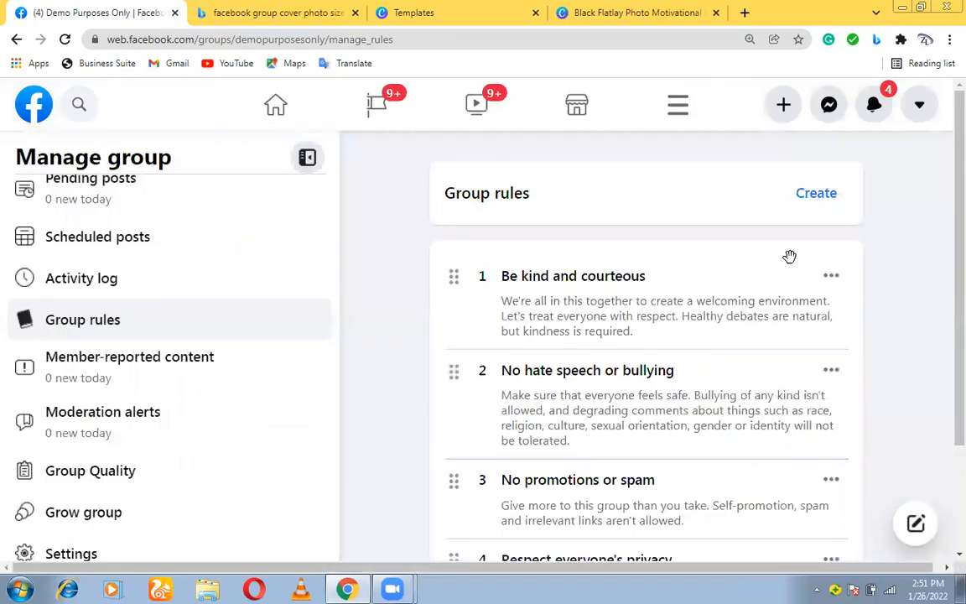
scroll(943, 378, down, 1)
scroll(943, 277, up, 1)
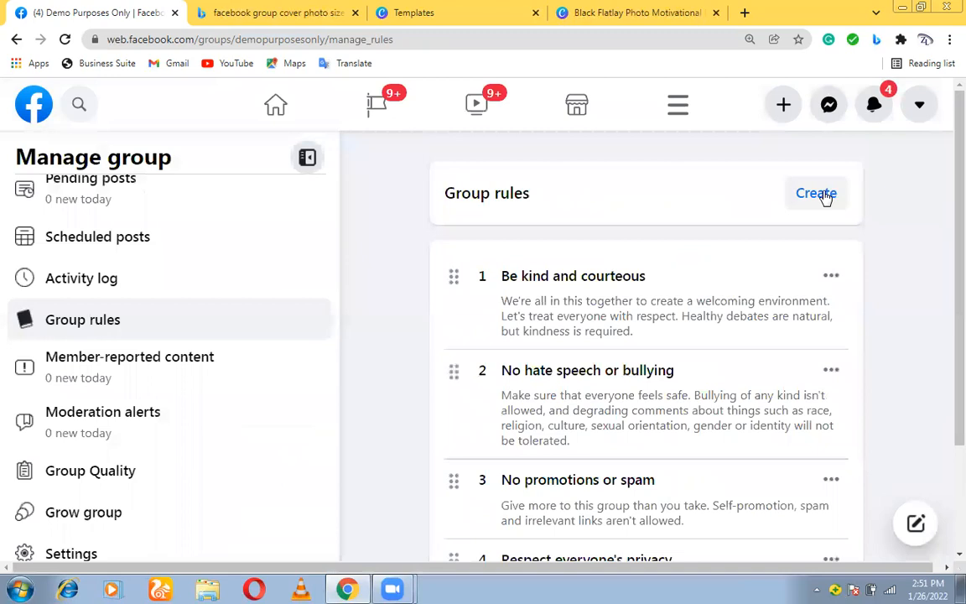
click(830, 194)
click(302, 383)
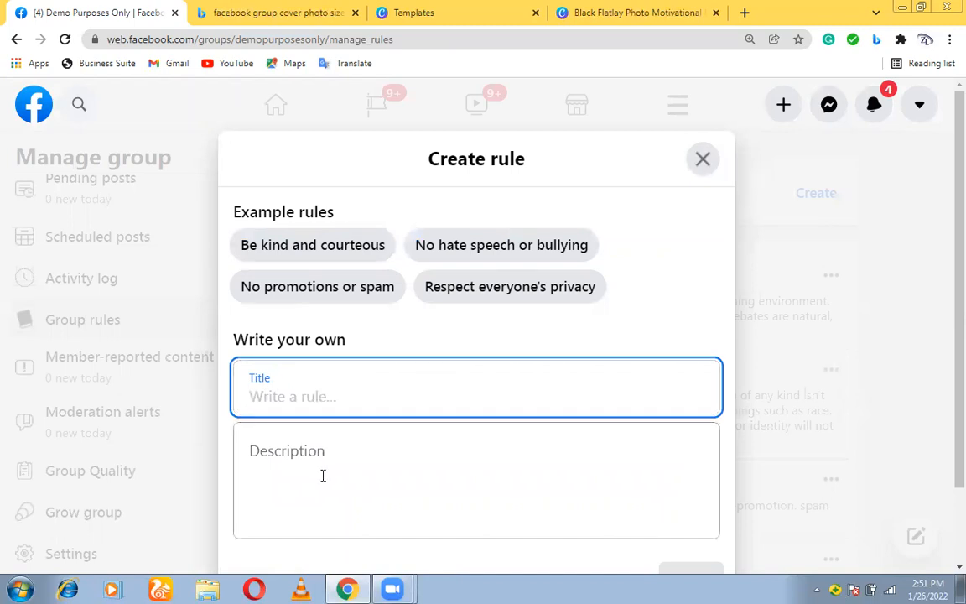
click(520, 443)
scroll(942, 340, down, 1)
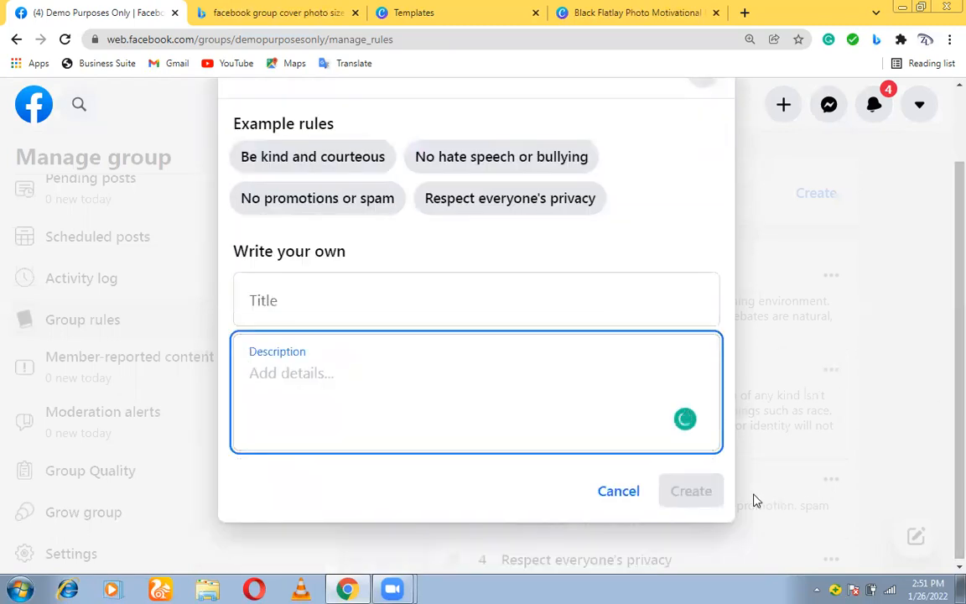
scroll(943, 403, up, 1)
click(706, 153)
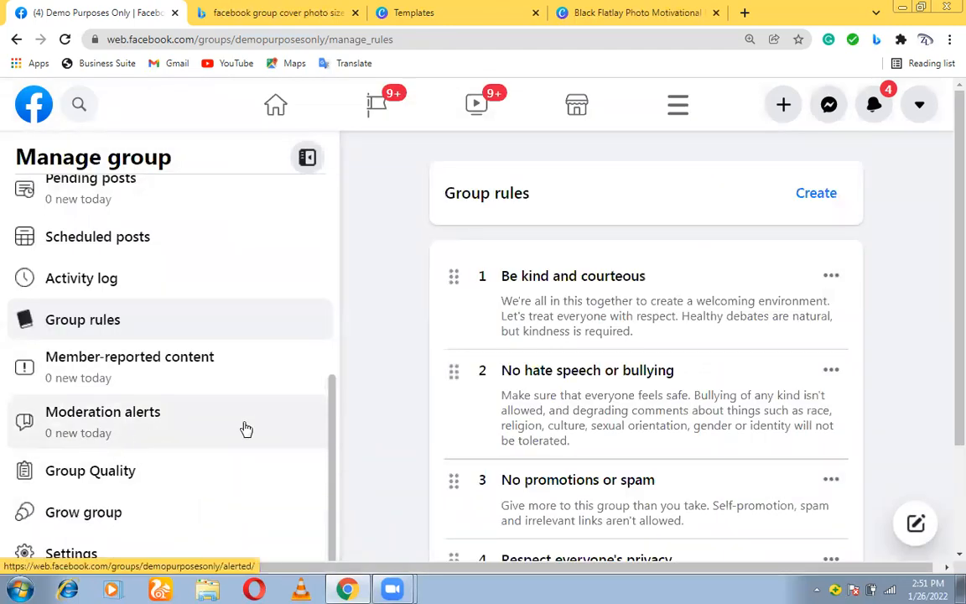
- Check the group's moderation alerts for posts or comments that triggered an alert
click(183, 436)
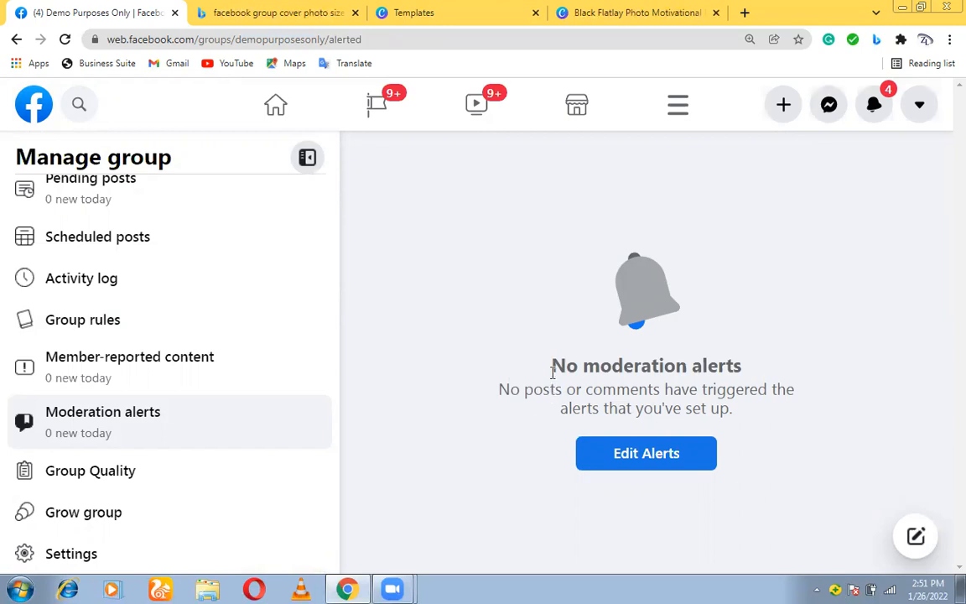
drag(568, 372, 773, 378)
click(729, 441)
drag(739, 422, 507, 372)
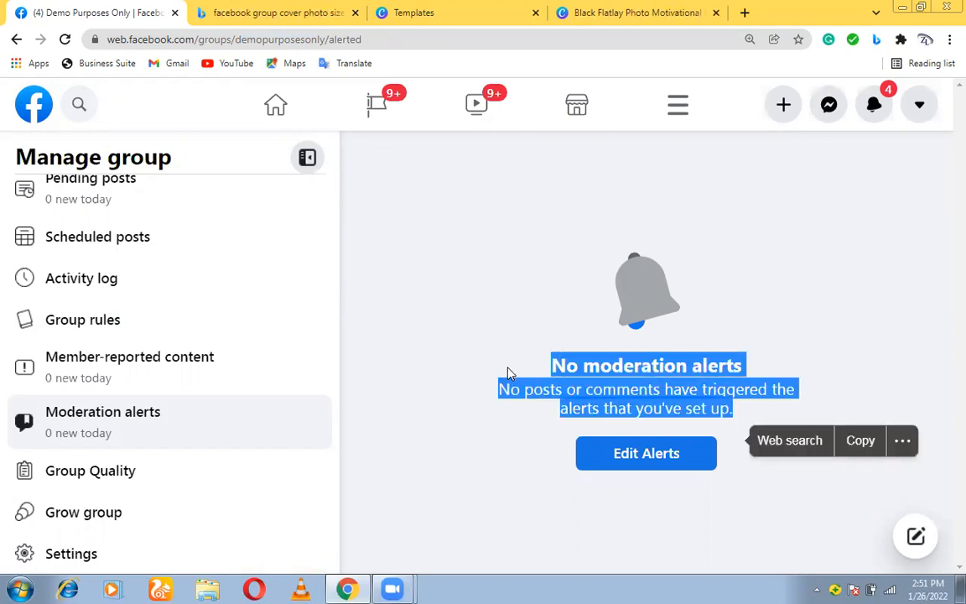
click(505, 371)
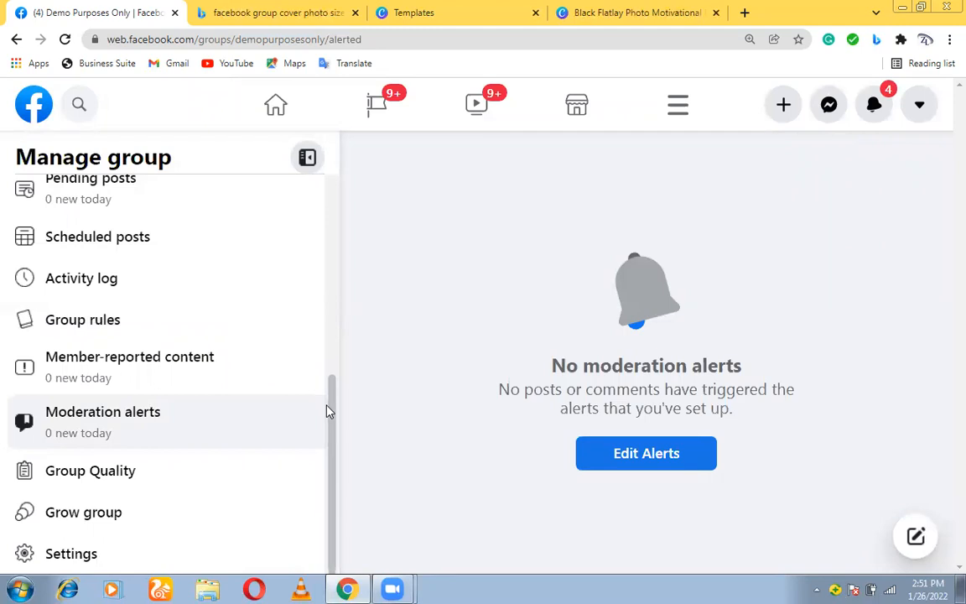
- Review the Group Quality page and answer Yes to whether its information is helpful
click(207, 480)
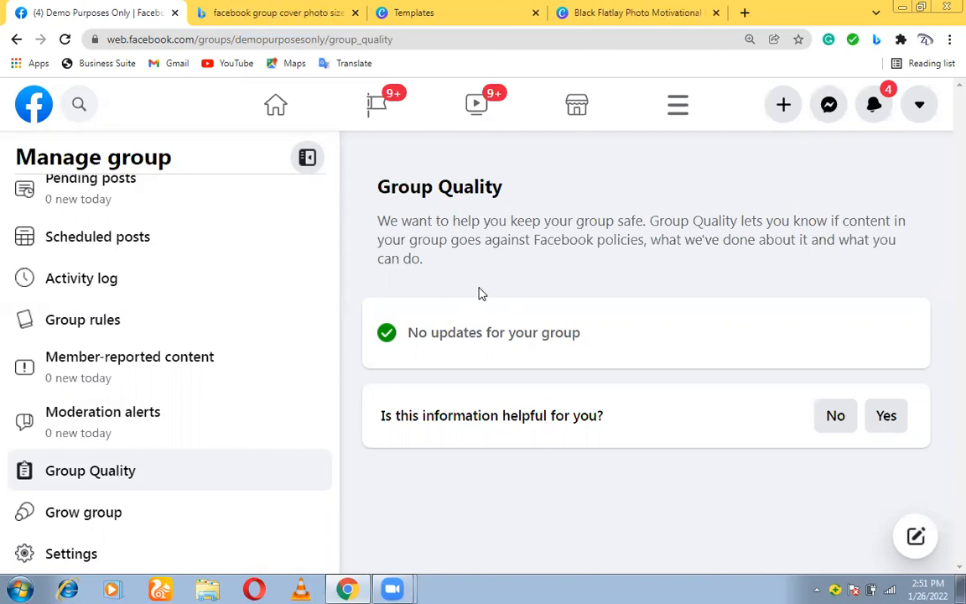
click(888, 418)
- Examine the Grow group preferences and the option to snooze Facebook's group suggestions for 30 days, without applying it
click(123, 516)
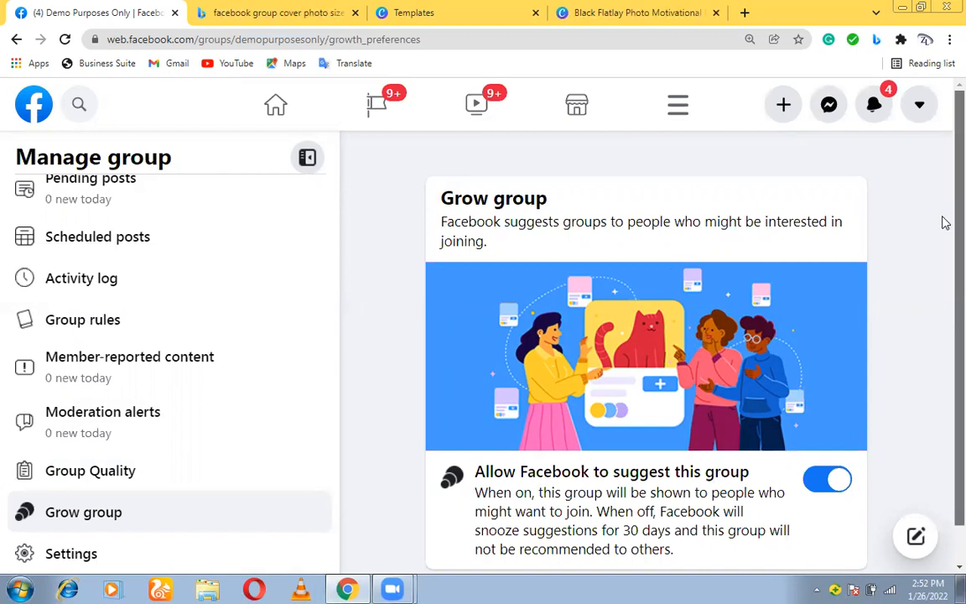
scroll(943, 220, down, 1)
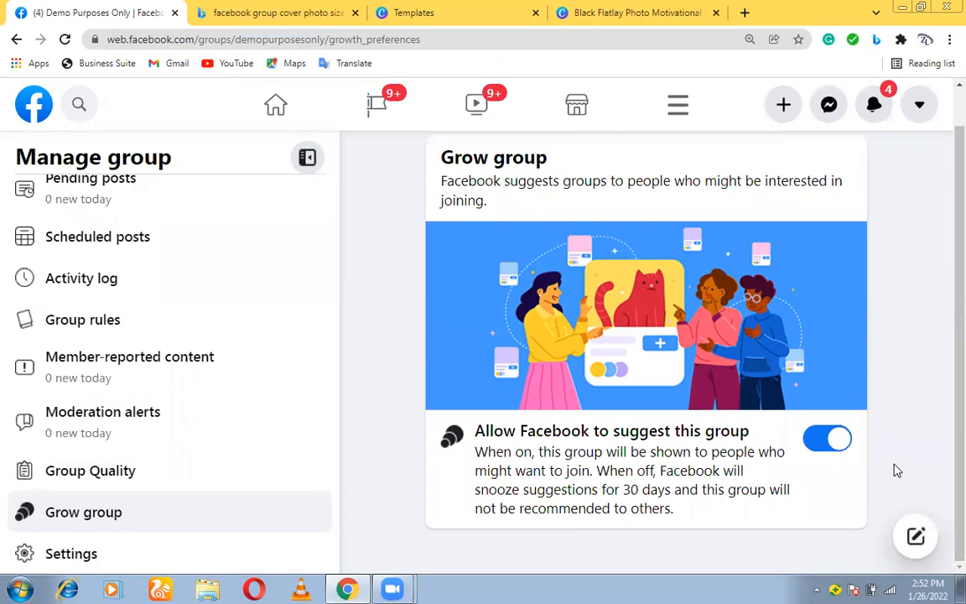
click(837, 451)
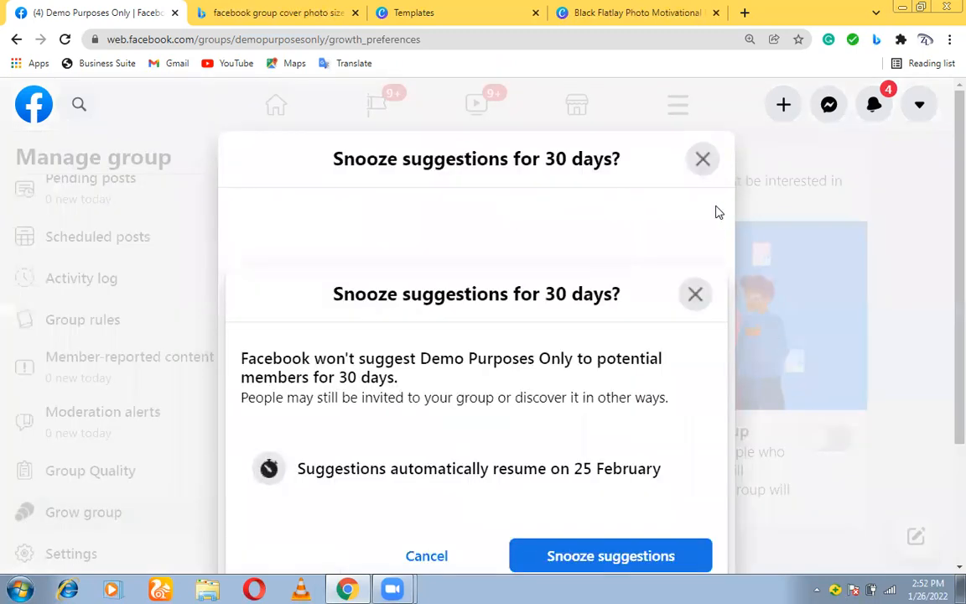
click(703, 160)
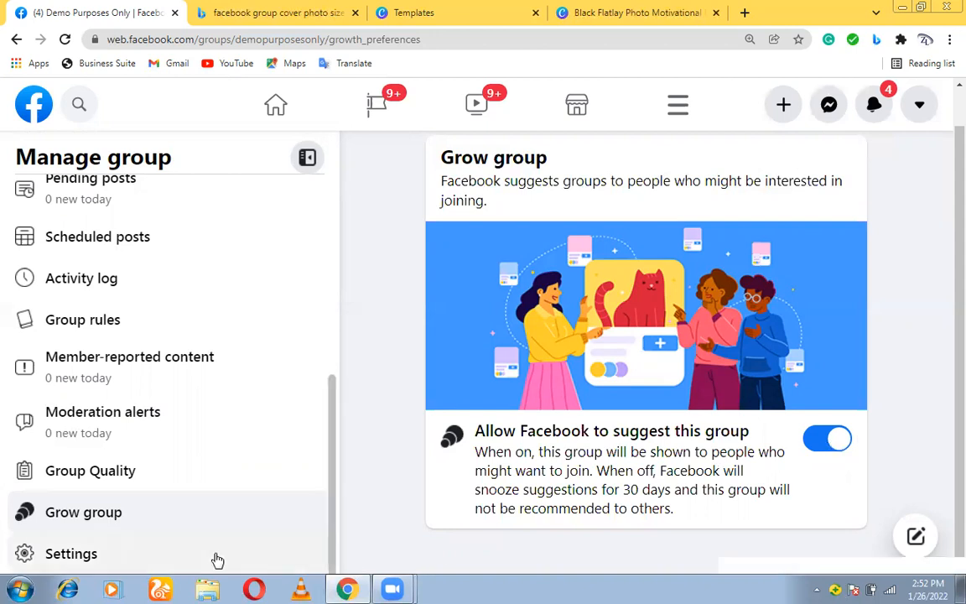
- Open the group's settings and look over the available setup and customisation options
drag(330, 468, 336, 260)
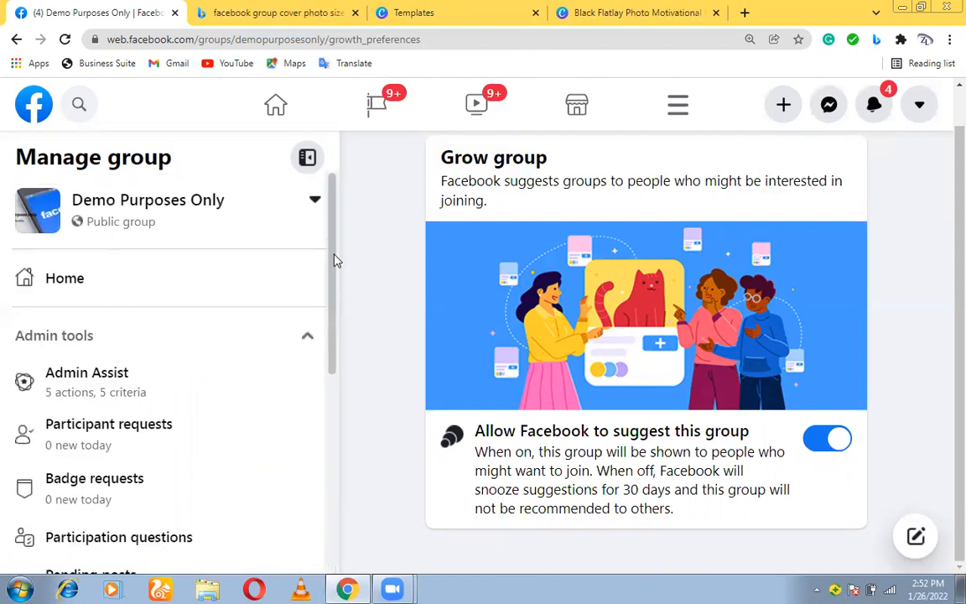
scroll(332, 432, down, 5)
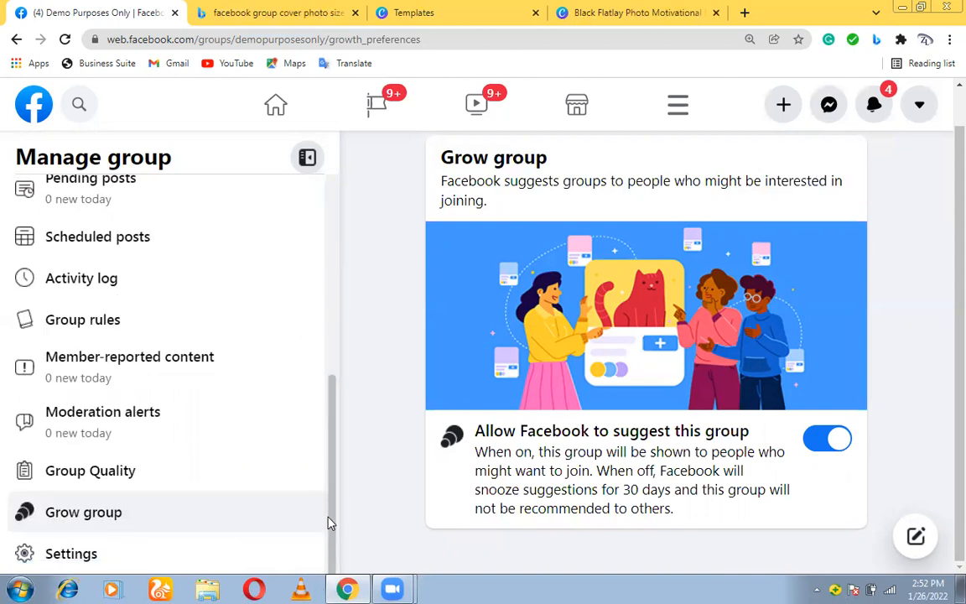
click(137, 568)
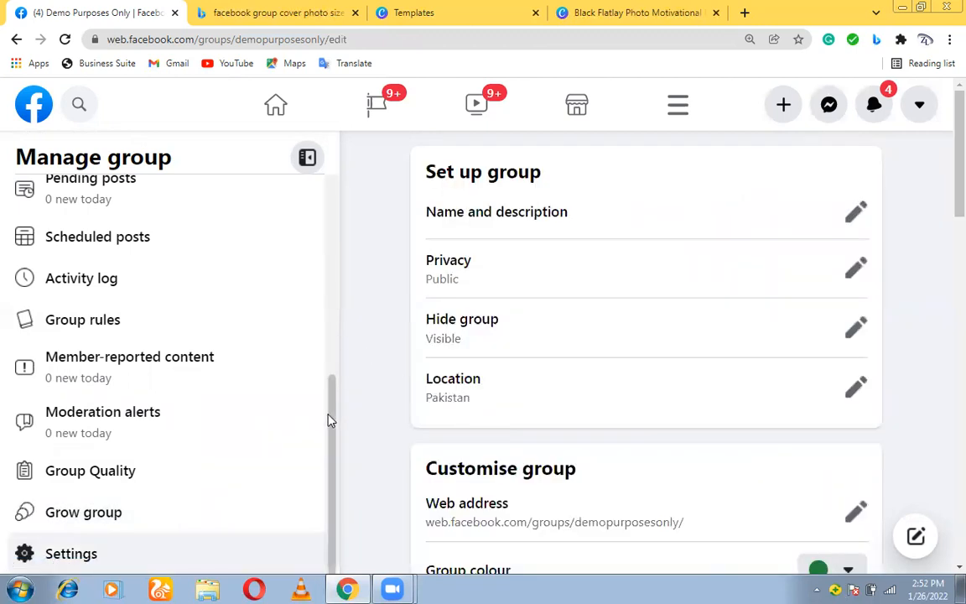
scroll(328, 201, up, 1)
scroll(335, 460, down, 1)
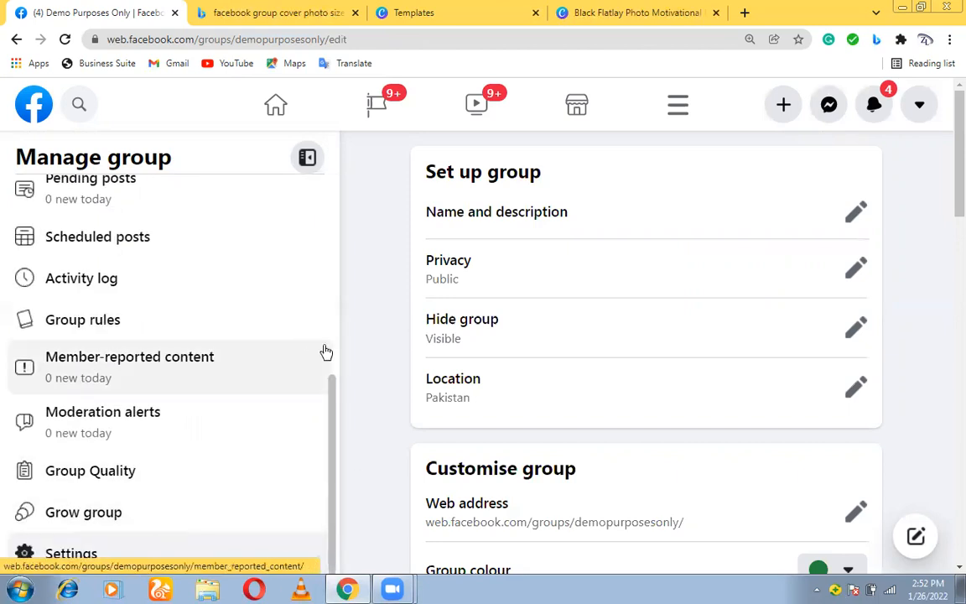
drag(335, 367, 338, 159)
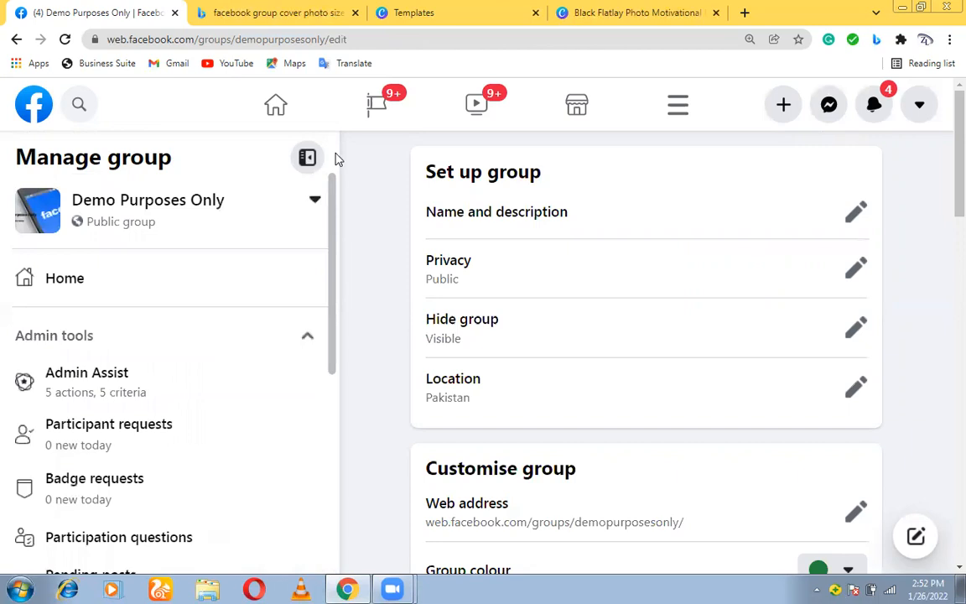